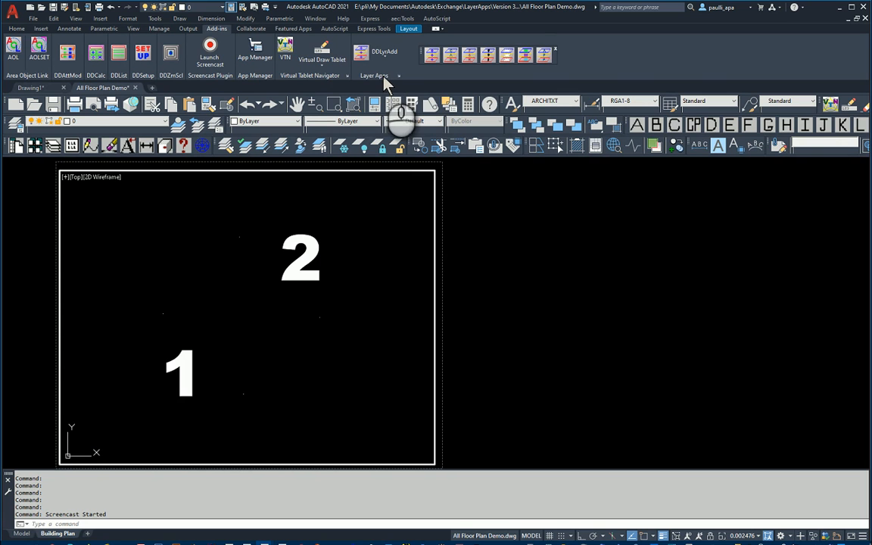
left_click(388, 60)
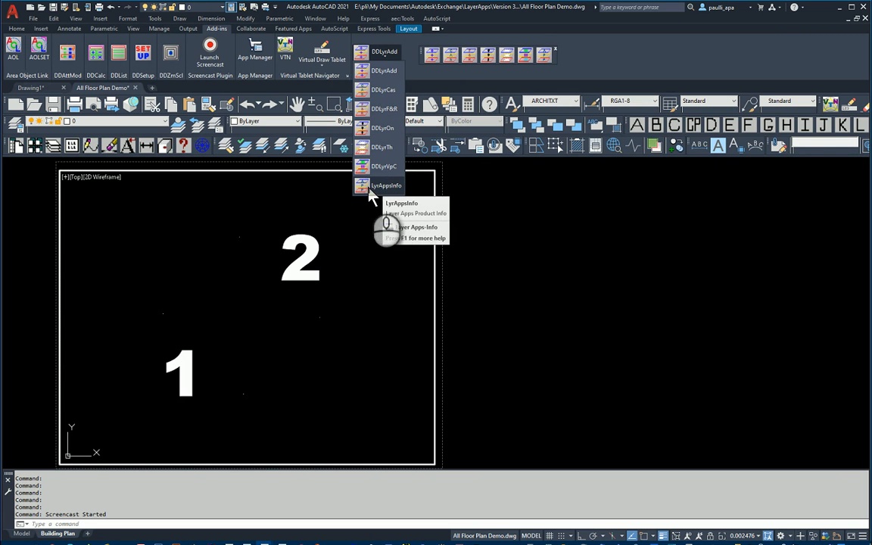
left_click(421, 59)
mouse_move(421, 59)
left_mouse_down()
mouse_move(476, 193)
mouse_move(471, 59)
mouse_move(430, 58)
mouse_move(425, 68)
left_mouse_up()
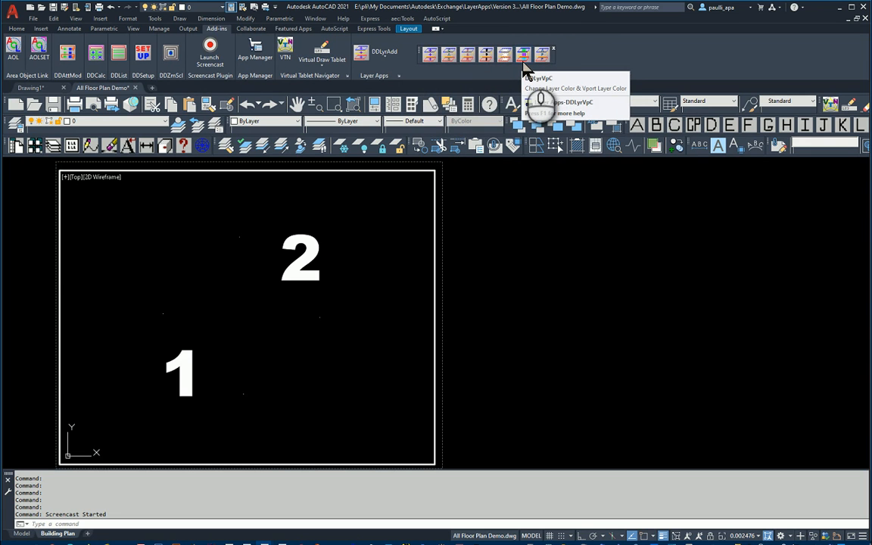
Start the DDLyrAdd layer-name additions tool and set the prefix to A1- and the suffix to -Bold
left_click(431, 57)
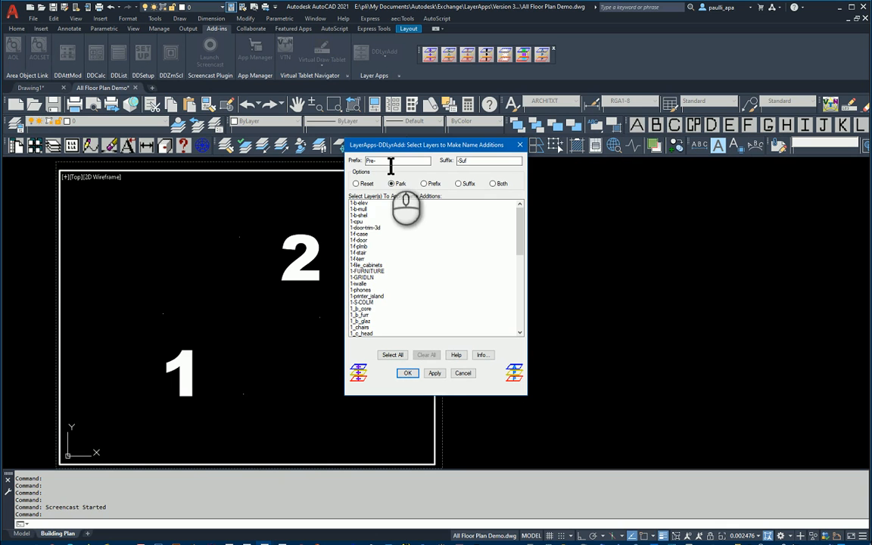
left_click_drag(389, 164, 365, 165)
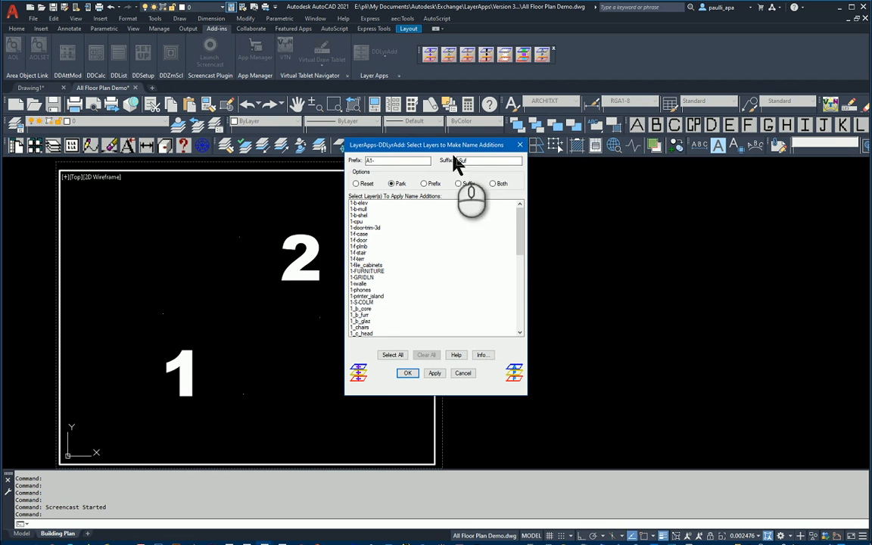
left_click_drag(479, 161, 465, 166)
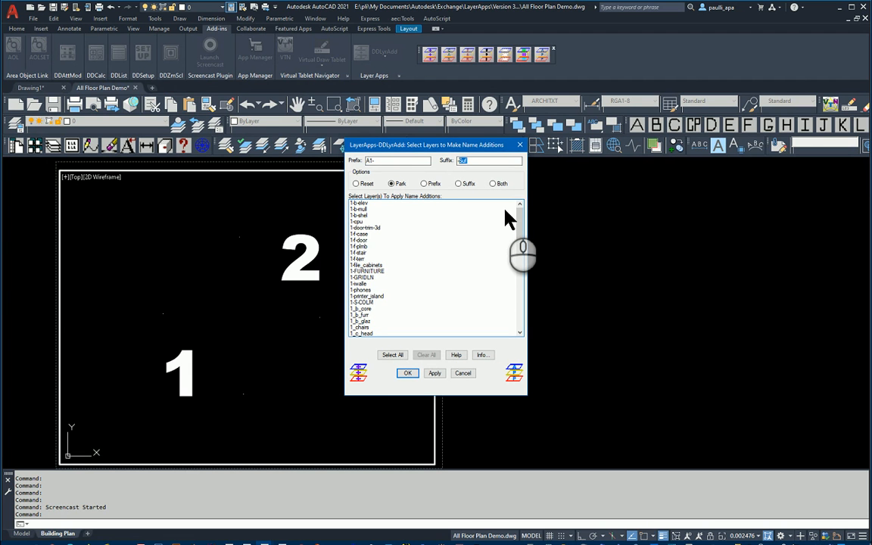
type("-Bold")
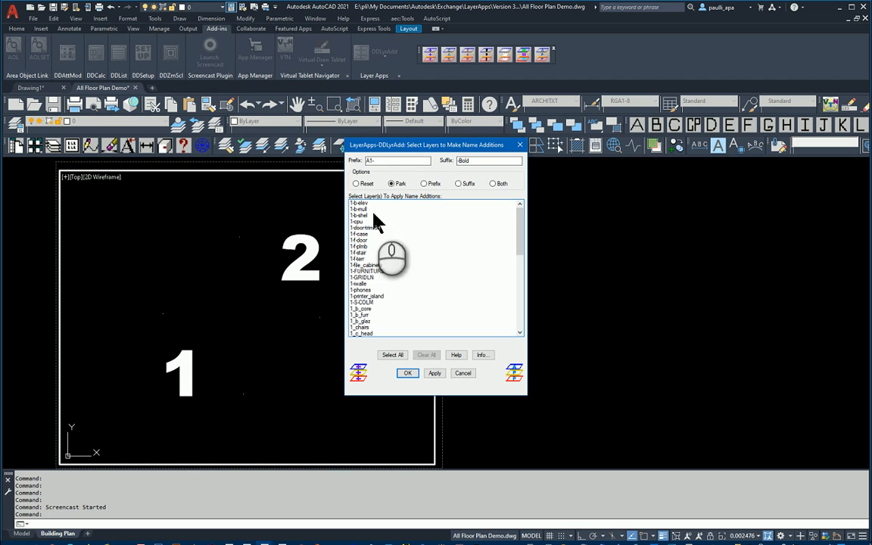
Add the A1- prefix to all layers starting with 1-, add both prefix and suffix to all layers starting with 1_, and apply the renames
left_click(425, 184)
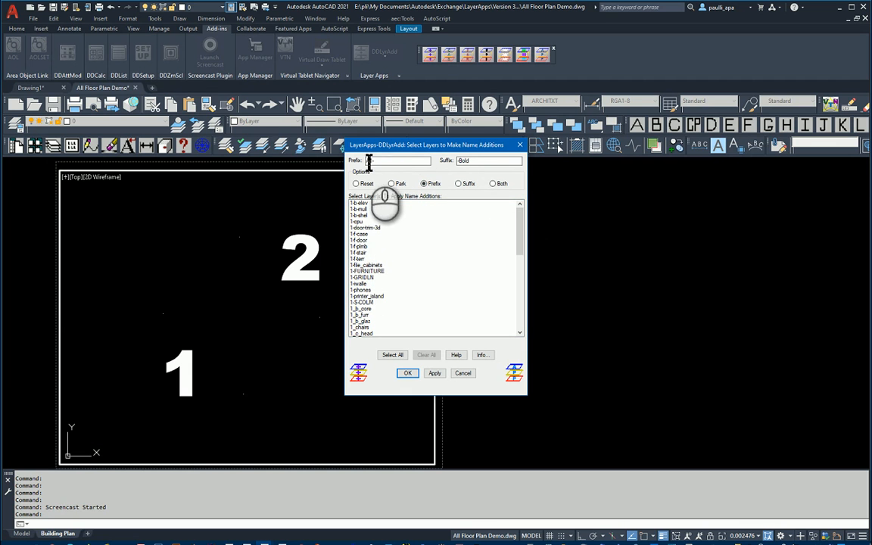
left_click_drag(362, 203, 364, 303)
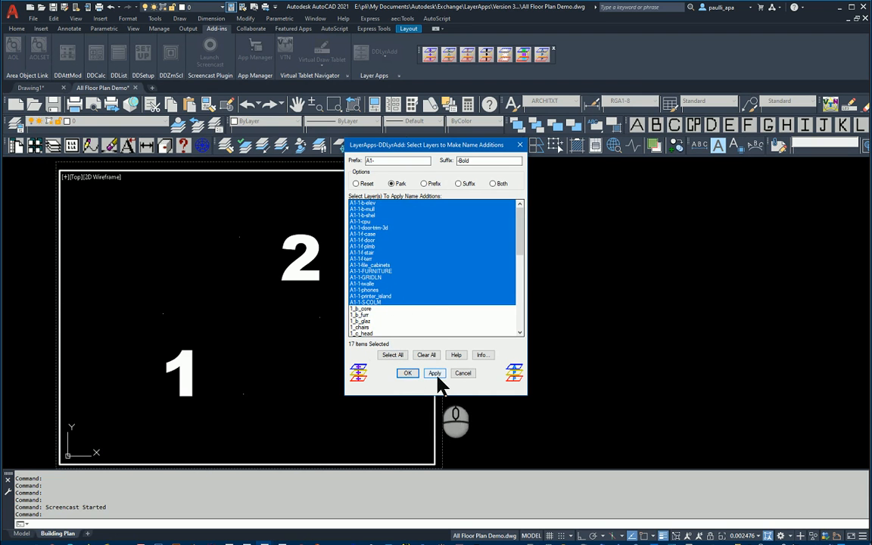
left_click_drag(366, 310, 374, 286)
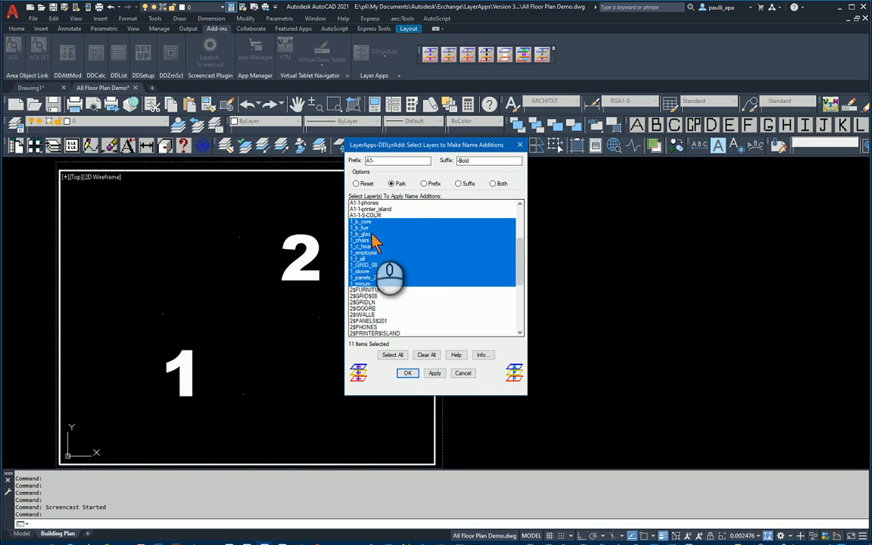
left_click(461, 184)
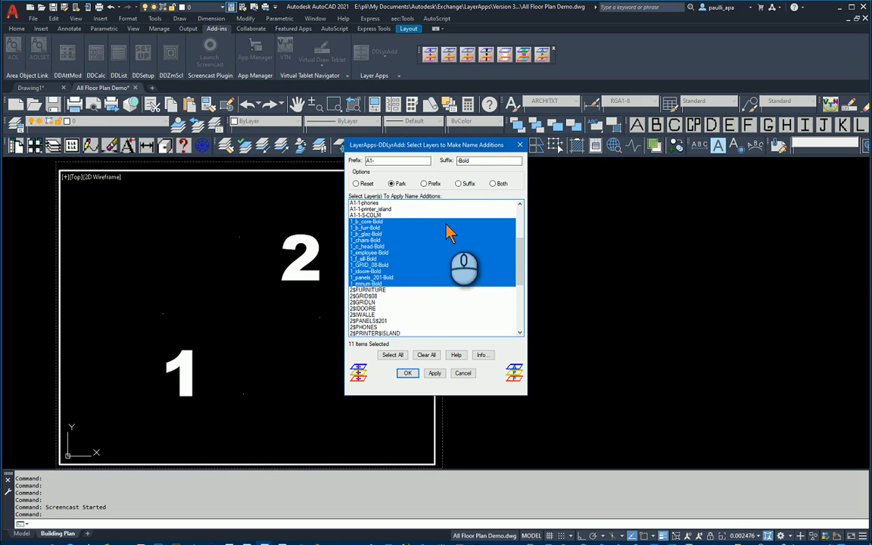
left_click(493, 184)
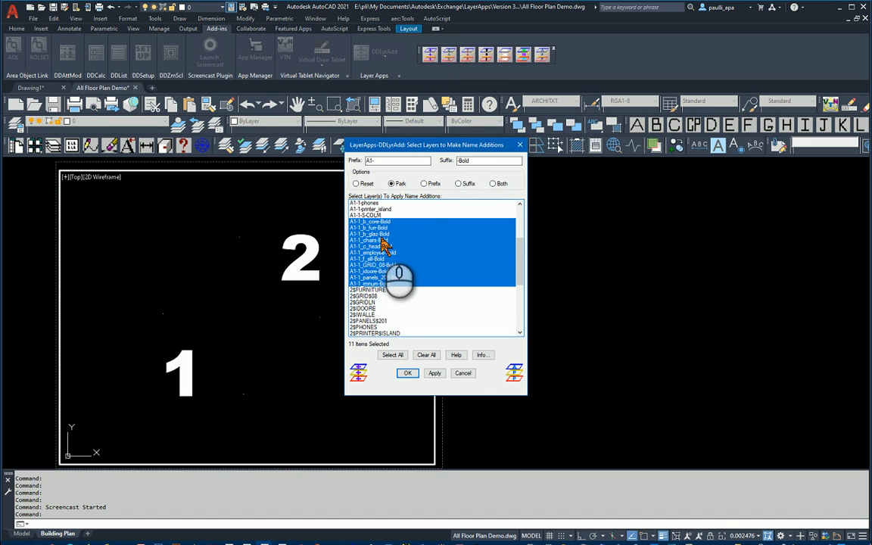
left_click(437, 373)
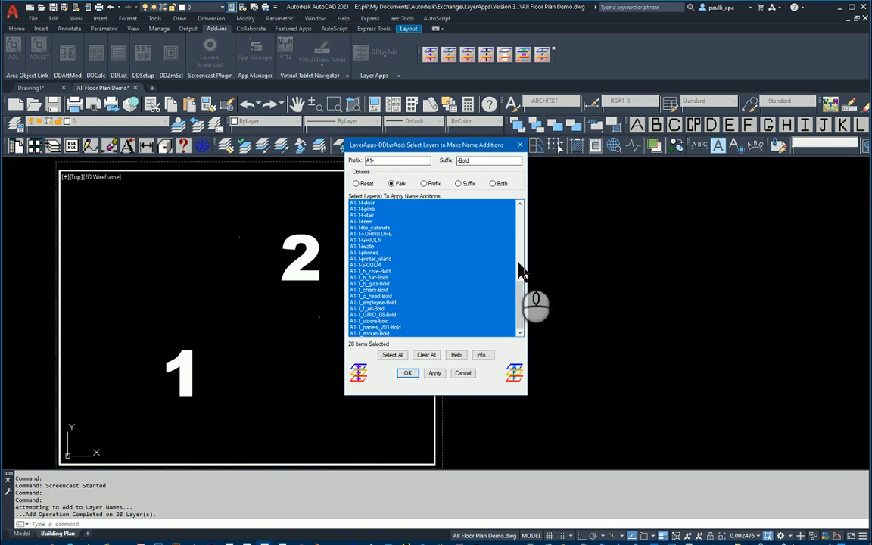
Select the layers from 2$FURNITURE through 2$S$COLM and change the prefix to A2-
mouse_move(524, 299)
left_mouse_down()
mouse_move(528, 274)
mouse_move(526, 312)
left_mouse_up()
left_click_drag(524, 290, 515, 220)
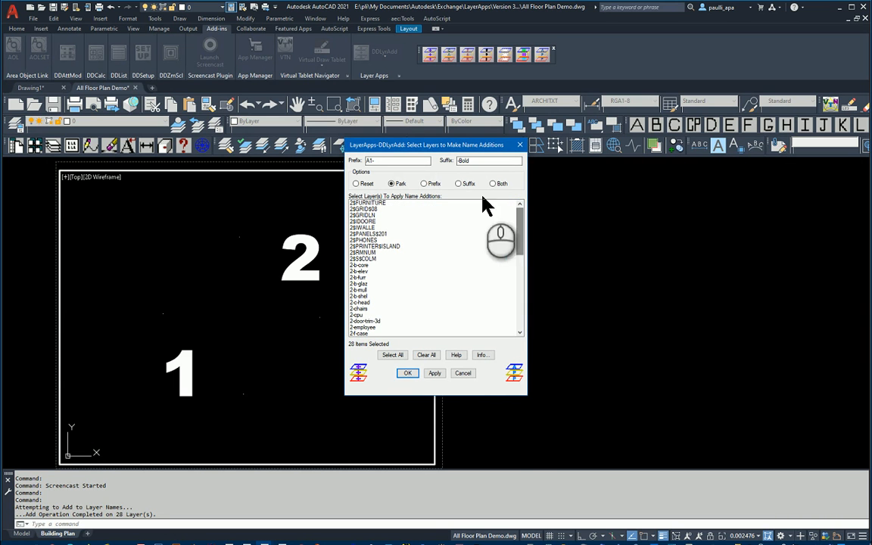
left_click_drag(372, 208, 376, 266)
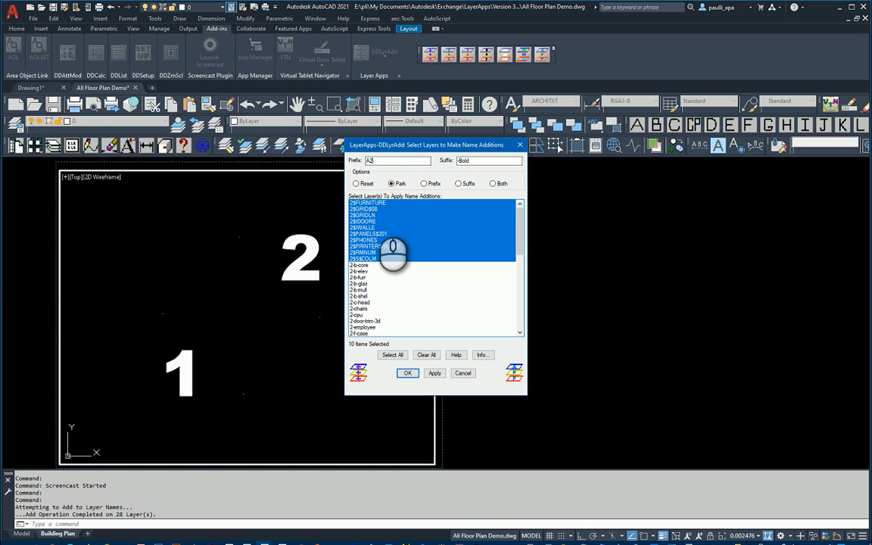
Try the A2- prefix alone and the -Bold suffix alone on the selected 2$ layers
left_click(428, 183)
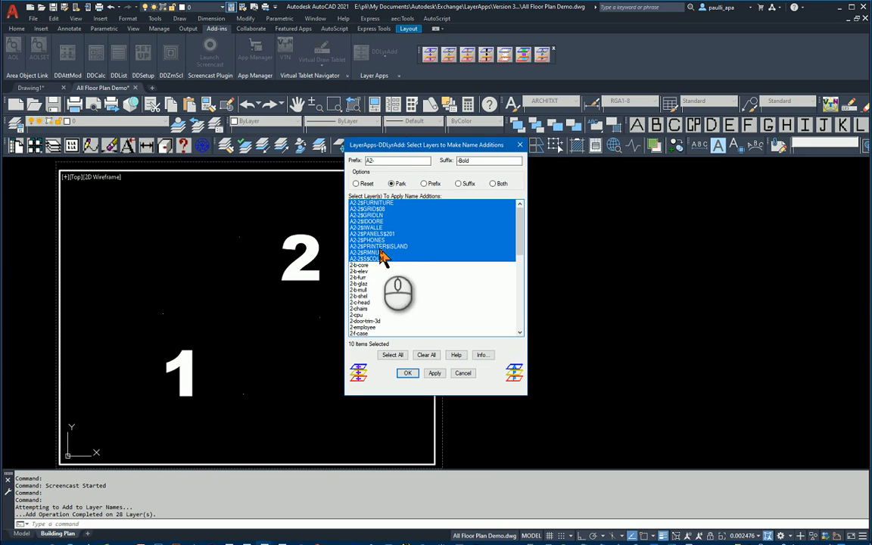
left_click(356, 183)
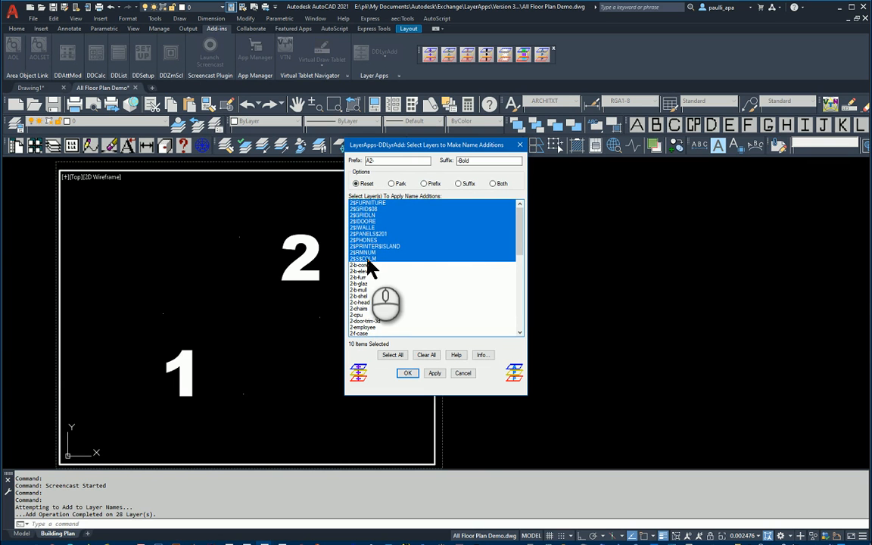
left_click(461, 185)
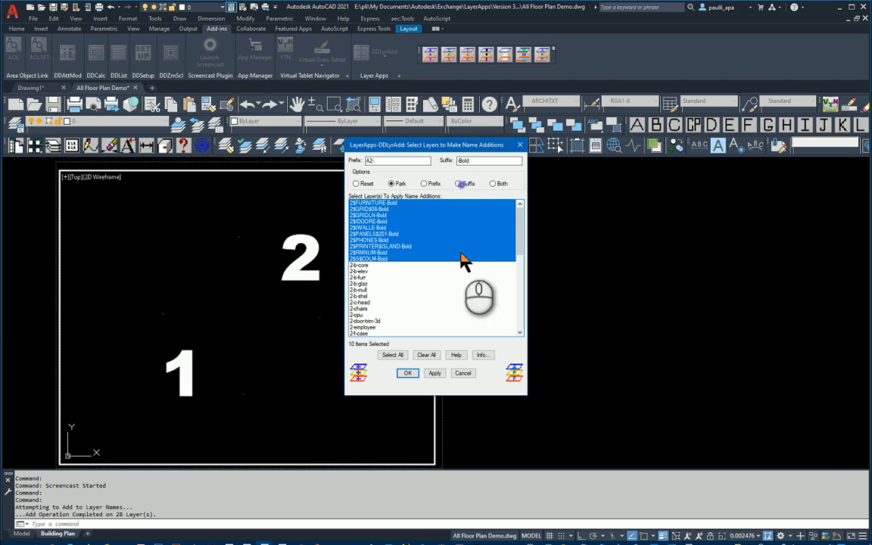
Add the A2- prefix and the -Bold suffix to the selected 2$ layers
left_click(426, 185)
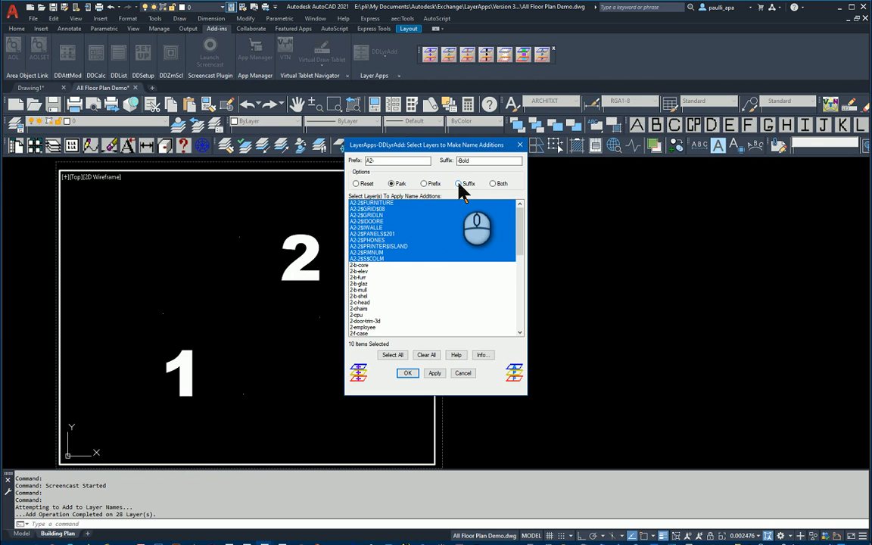
left_click(460, 185)
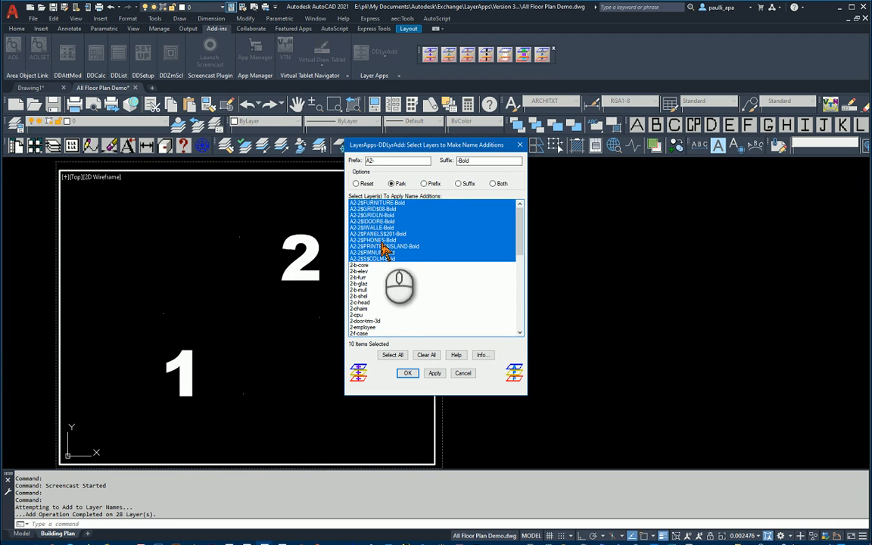
Add the prefix A2x- and suffix -XBold to the layers from 2-b-core through 2-file_cabinets, apply the renames and close the tool
left_click_drag(368, 264, 379, 244)
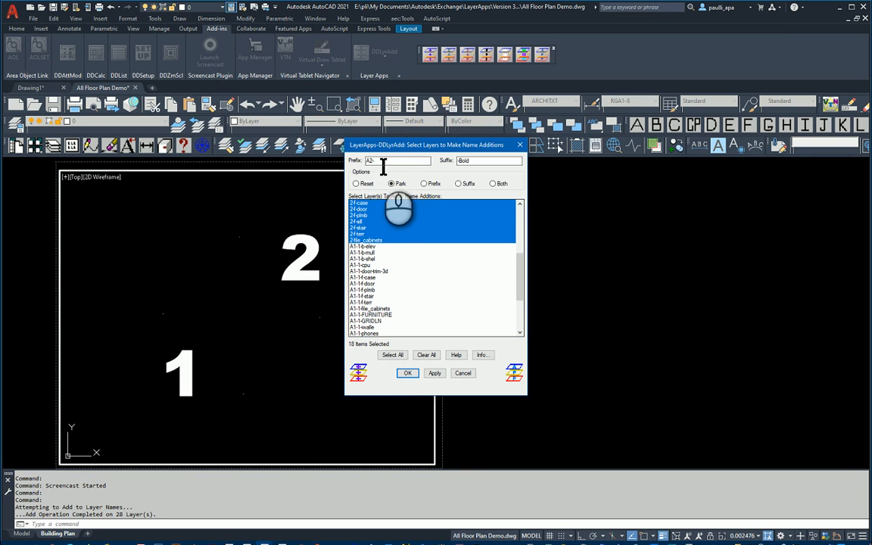
left_click(372, 161)
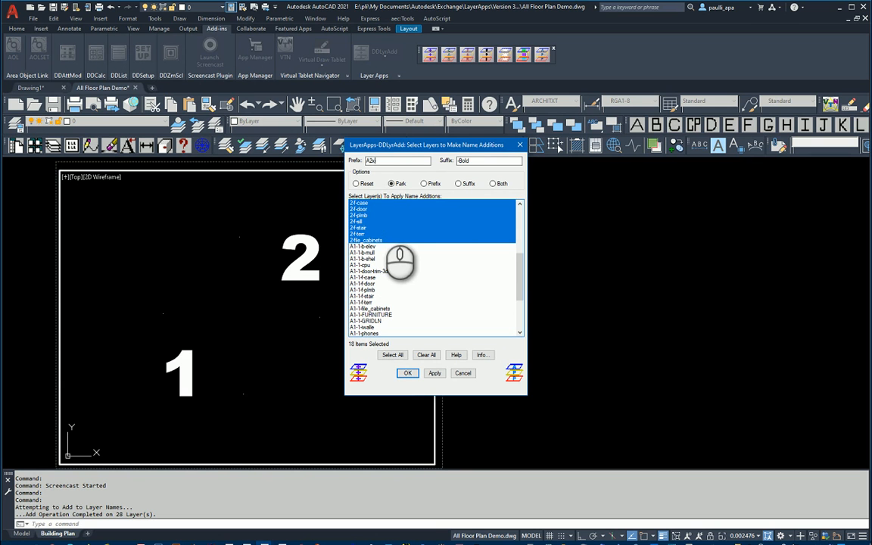
left_click(459, 160)
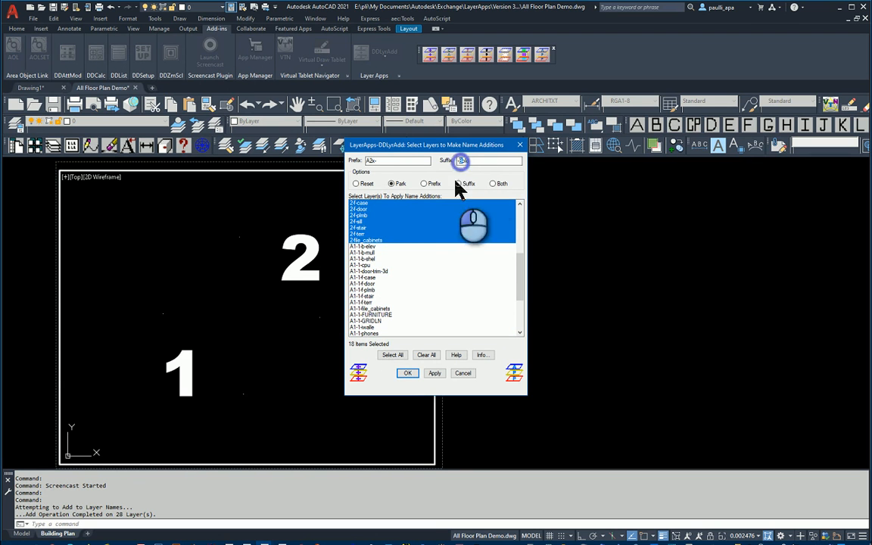
type("X")
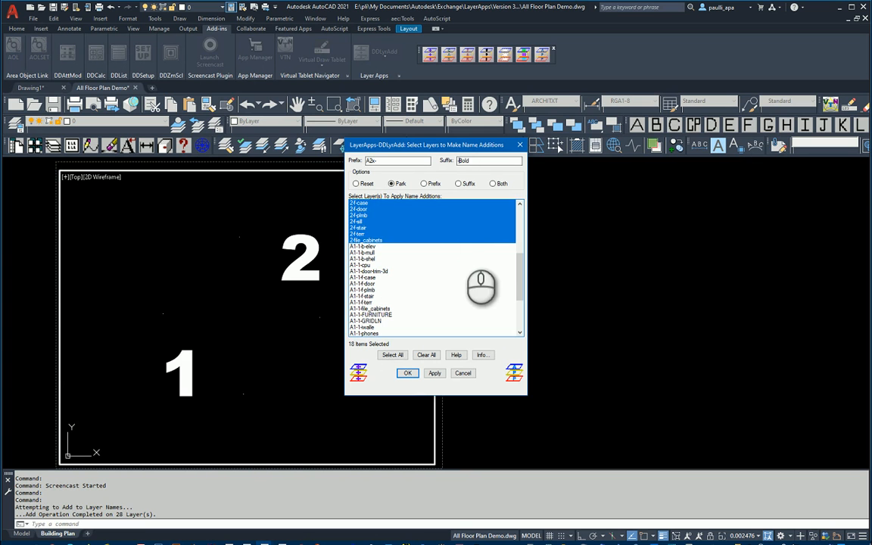
left_click(494, 183)
left_click_drag(519, 237, 520, 205)
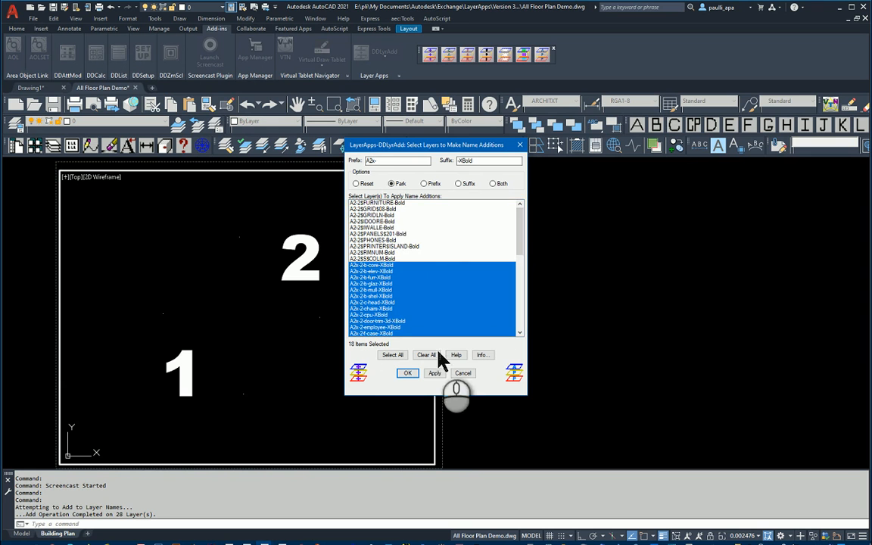
left_click(434, 374)
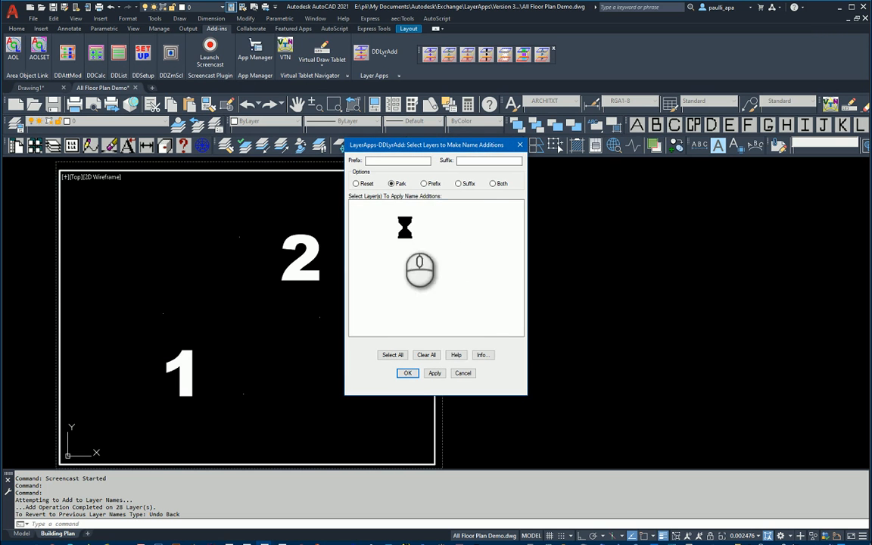
left_click_drag(521, 291, 524, 243)
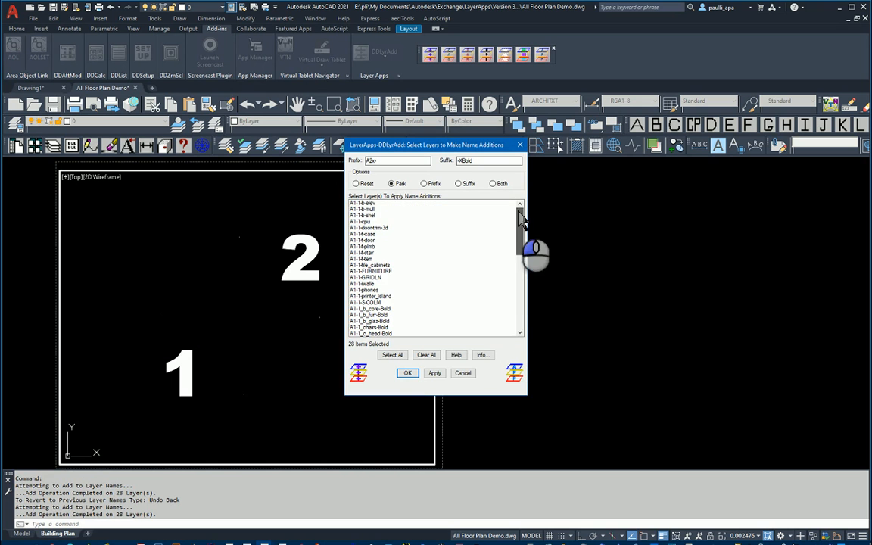
left_click(464, 373)
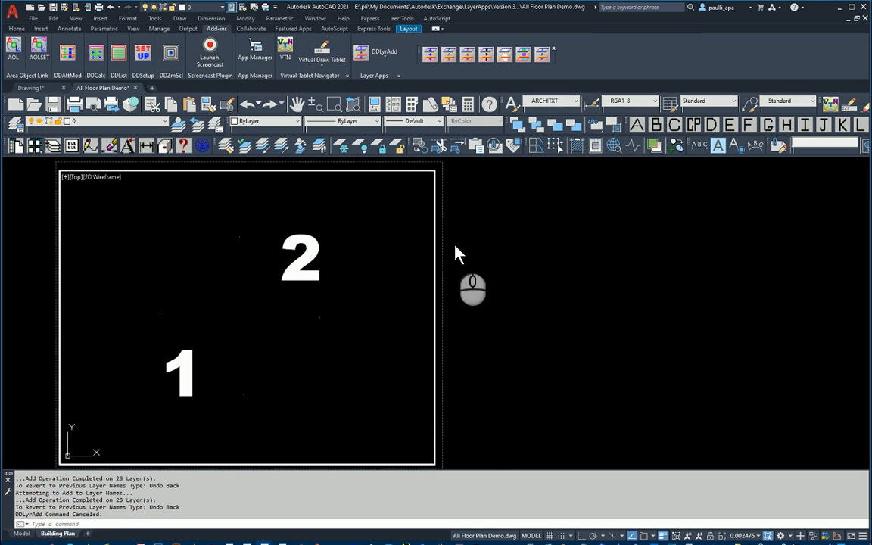
Start the DDLyrCas layer case tool and select all listed layers
left_click(449, 61)
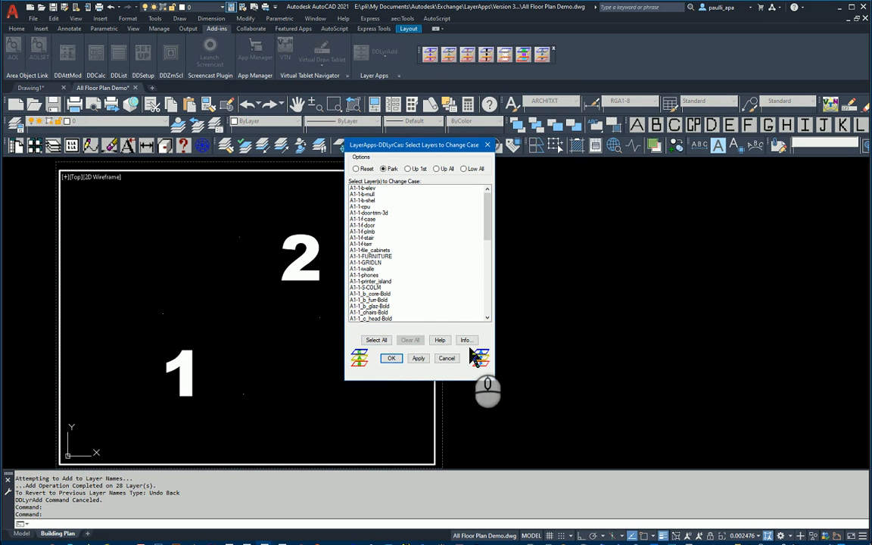
left_click(377, 340)
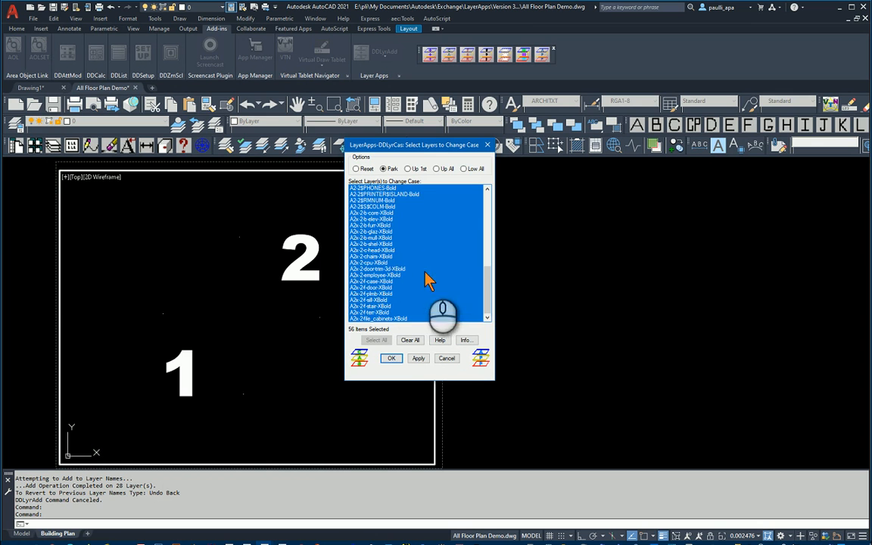
left_click_drag(488, 287, 493, 211)
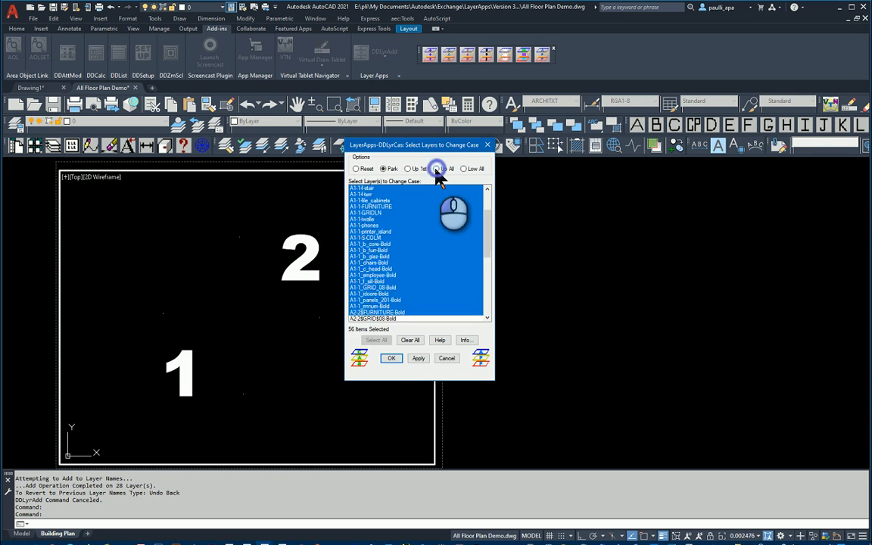
Try converting all selected layer names to uppercase and reset them to their original case
scroll(457, 317, "down", 10)
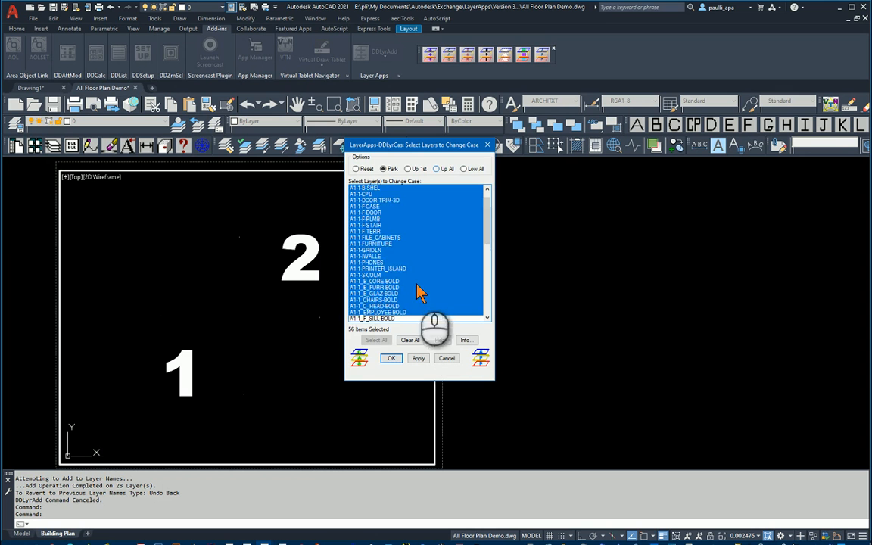
scroll(415, 284, "down", 5)
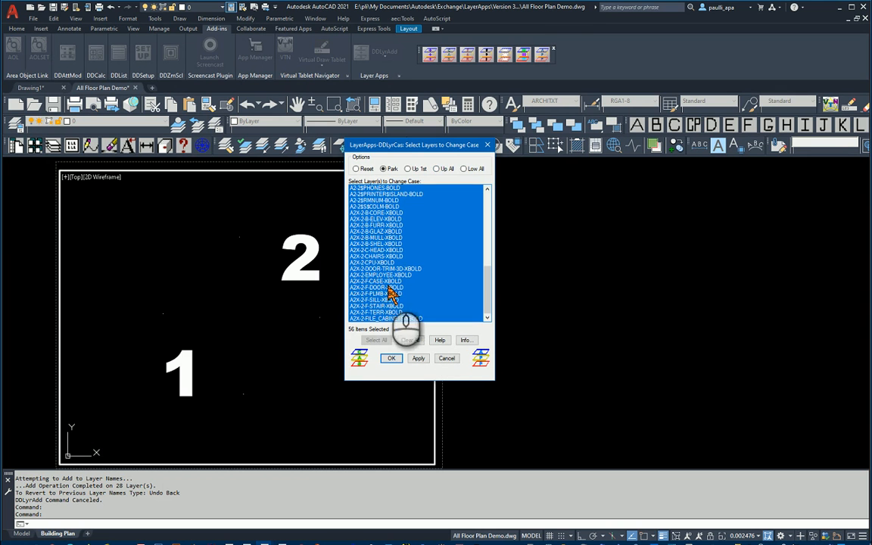
left_click_drag(488, 291, 489, 191)
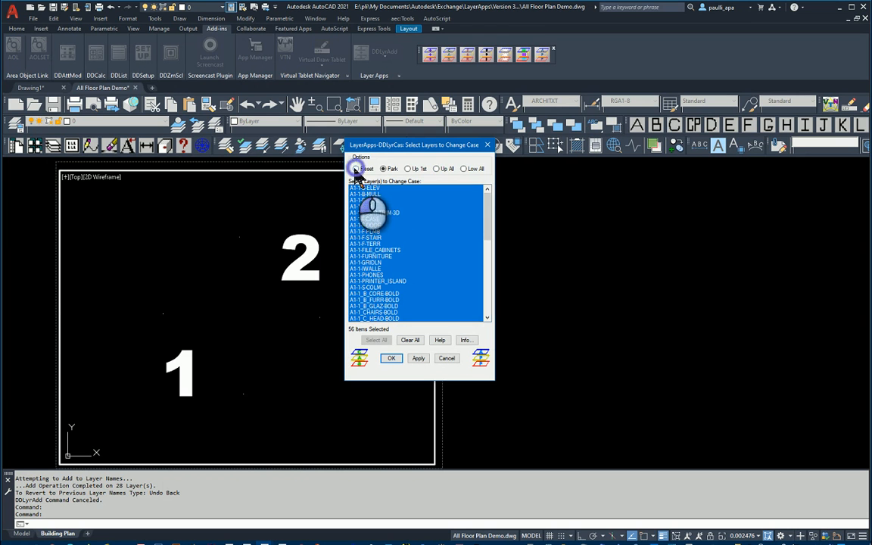
left_click(356, 169)
left_click(489, 267)
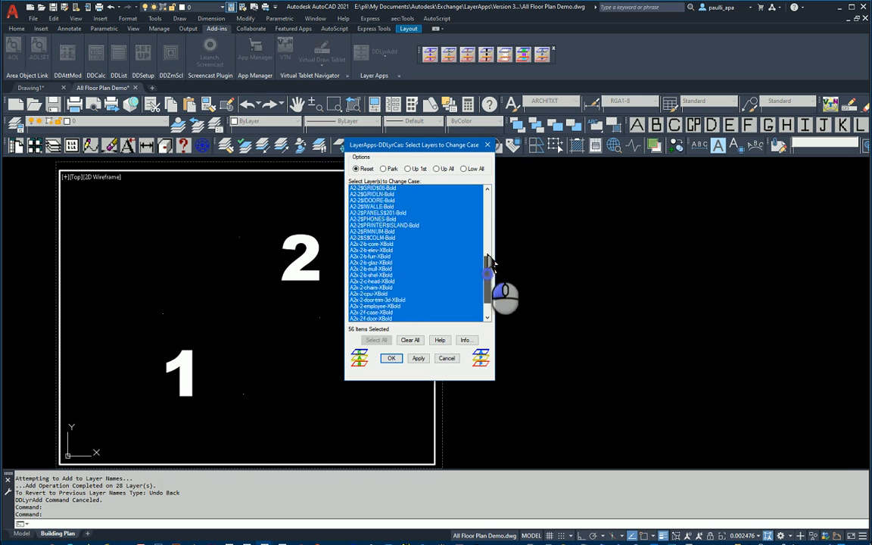
left_click_drag(489, 258, 478, 294)
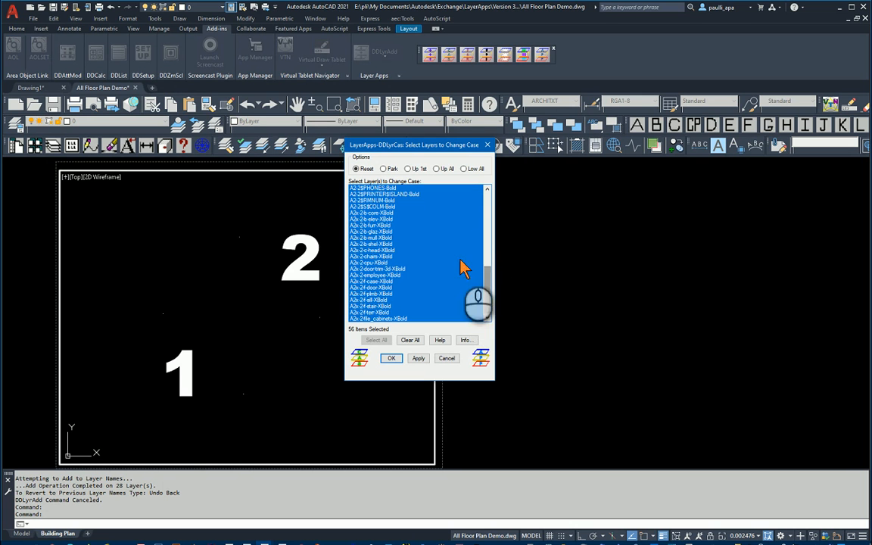
Try capitalising only the first letter of all selected layer names, and then making them all lowercase
left_click(408, 169)
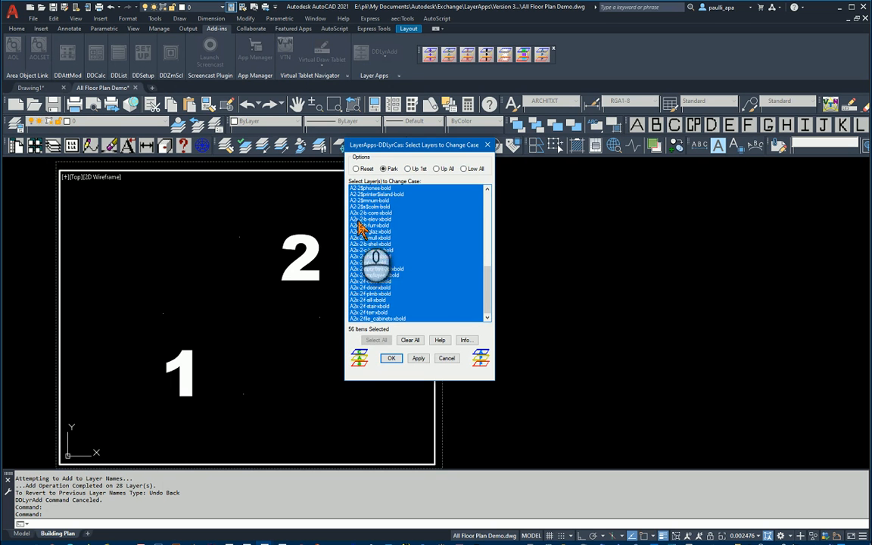
left_click_drag(492, 285, 482, 198)
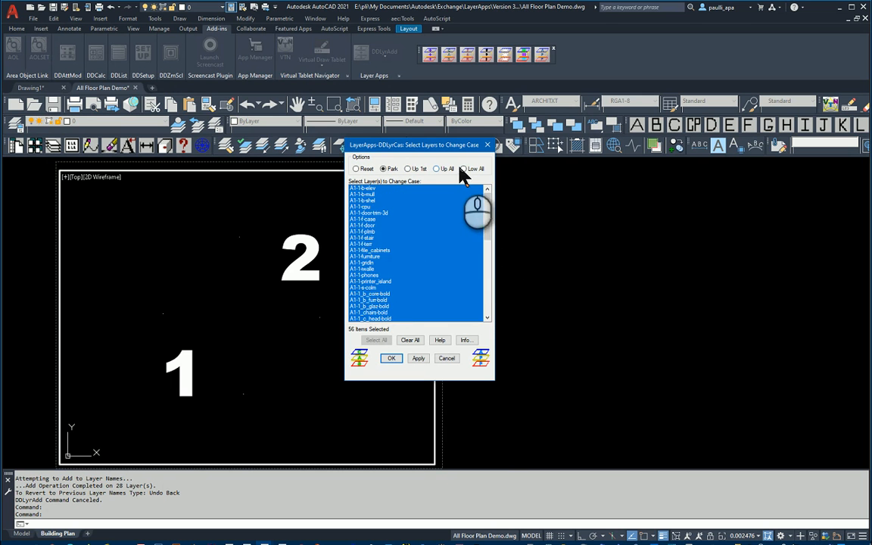
scroll(444, 269, "down", 7)
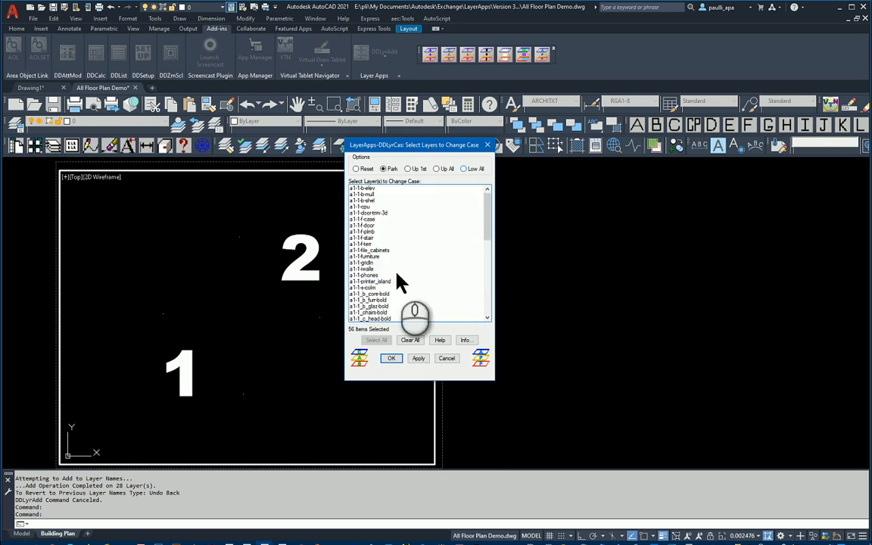
scroll(381, 282, "down", 5)
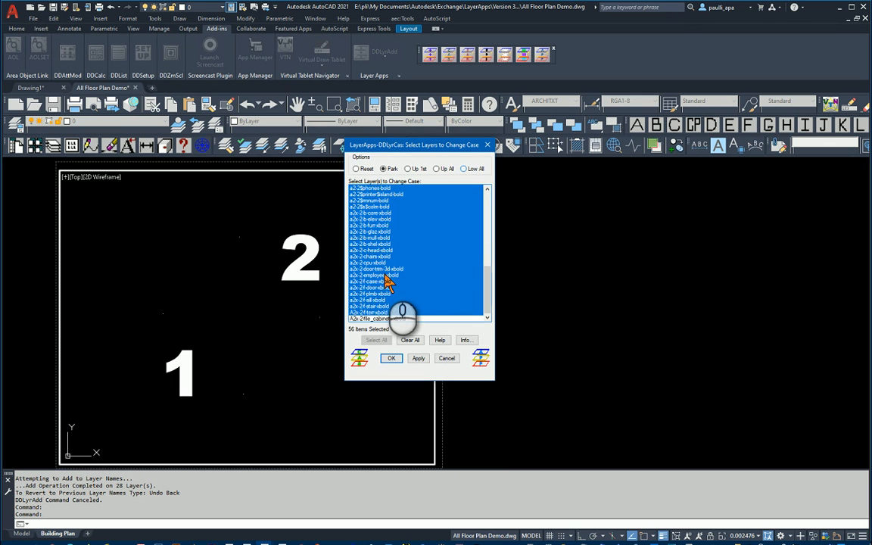
left_click_drag(487, 288, 488, 205)
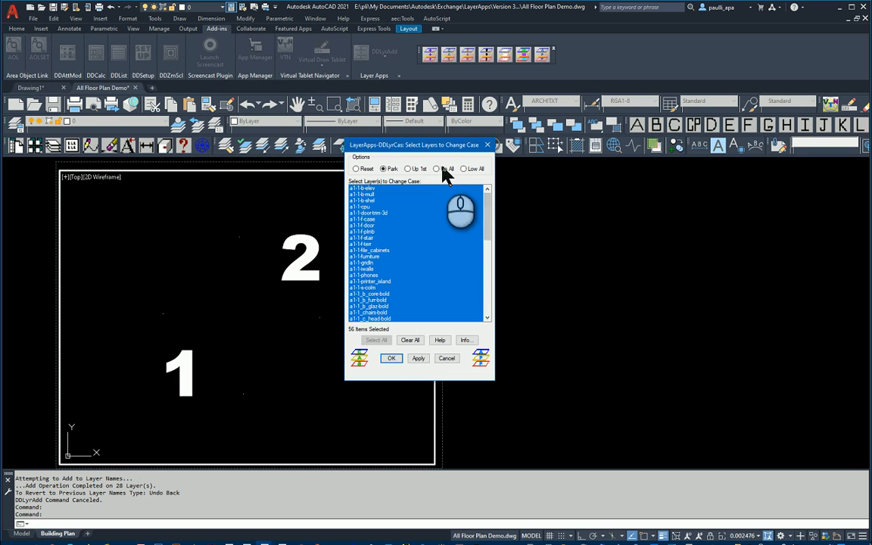
Convert all selected layer names to uppercase, apply the change and close the layer case tool
scroll(411, 362, "down", 8)
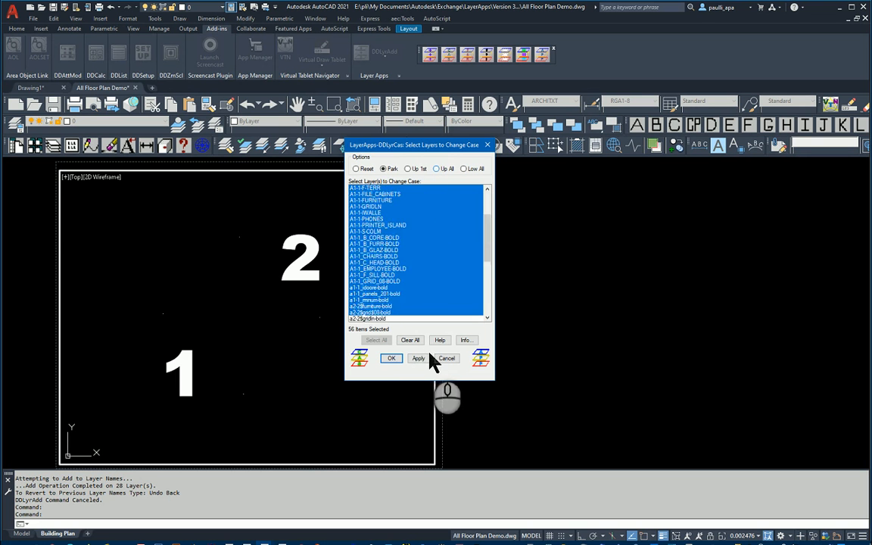
scroll(411, 363, "down", 2)
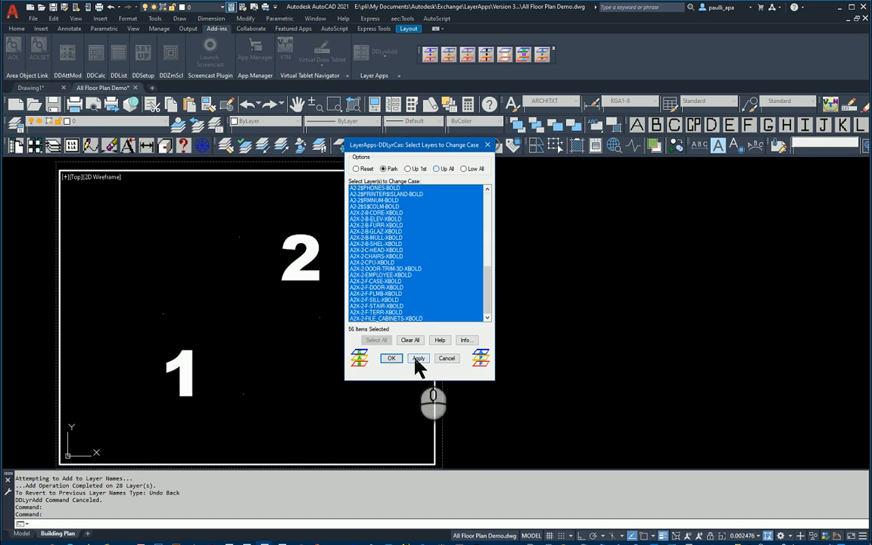
left_click(417, 359)
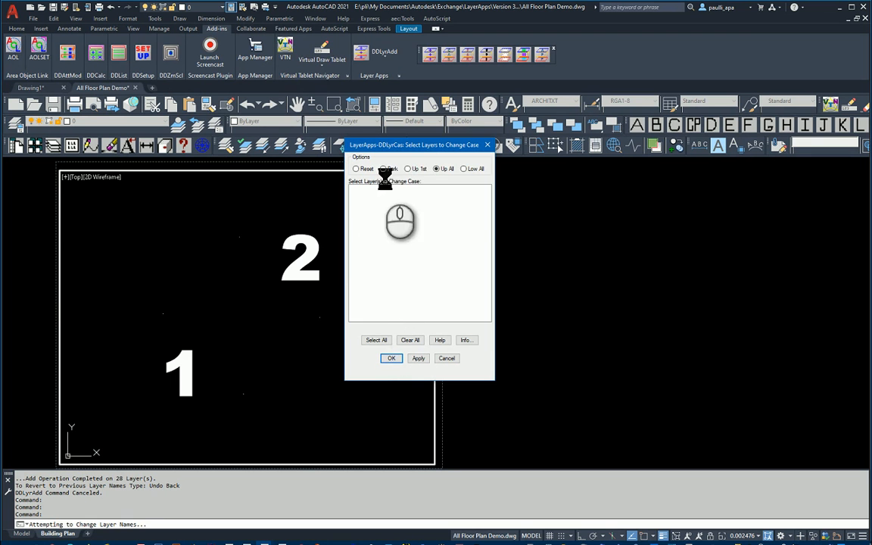
left_click_drag(489, 279, 491, 198)
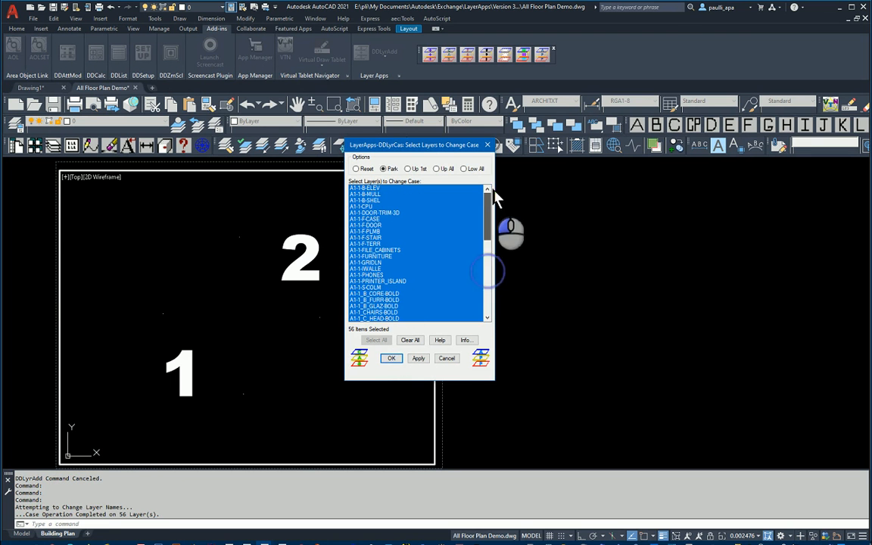
left_click(447, 359)
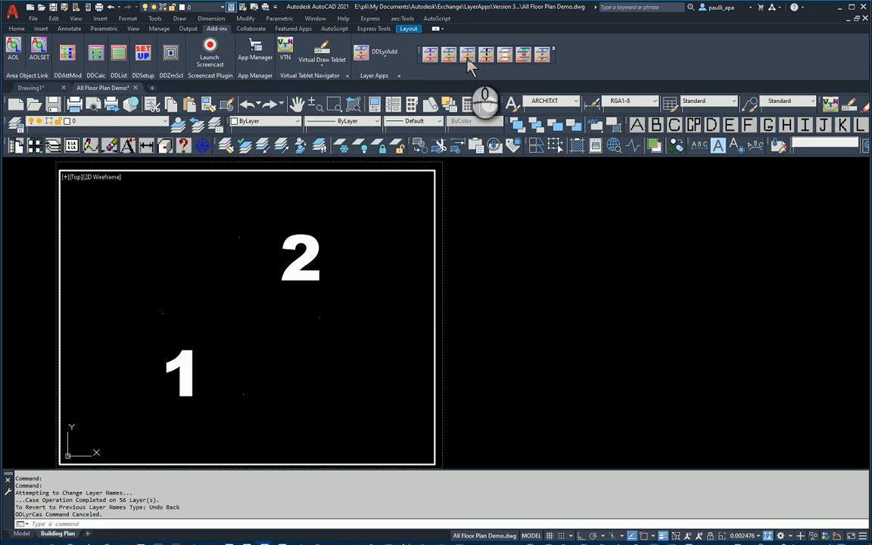
Start the DDLyrF+R tool and replace A1-1- with A1- at the start of the layer names A1-1-B-ELEV through A1-1-S-COLM
left_click(467, 56)
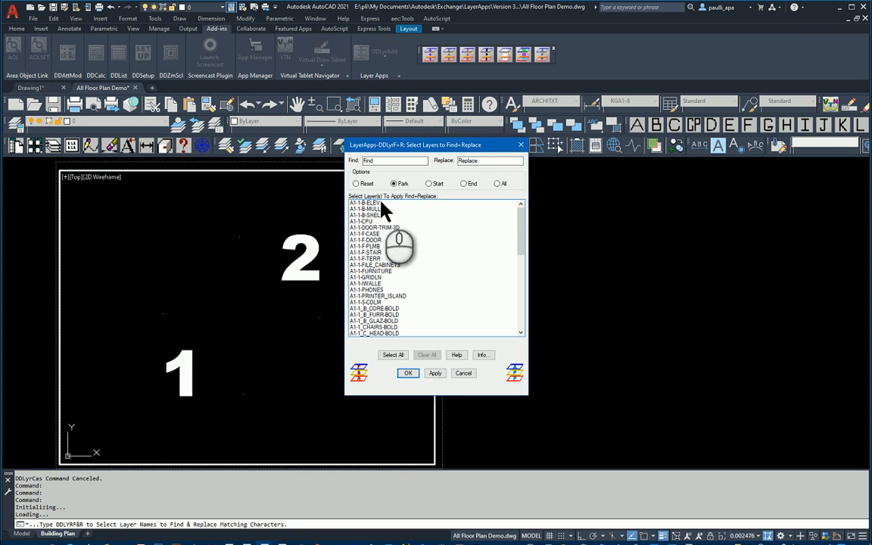
double_click(369, 161)
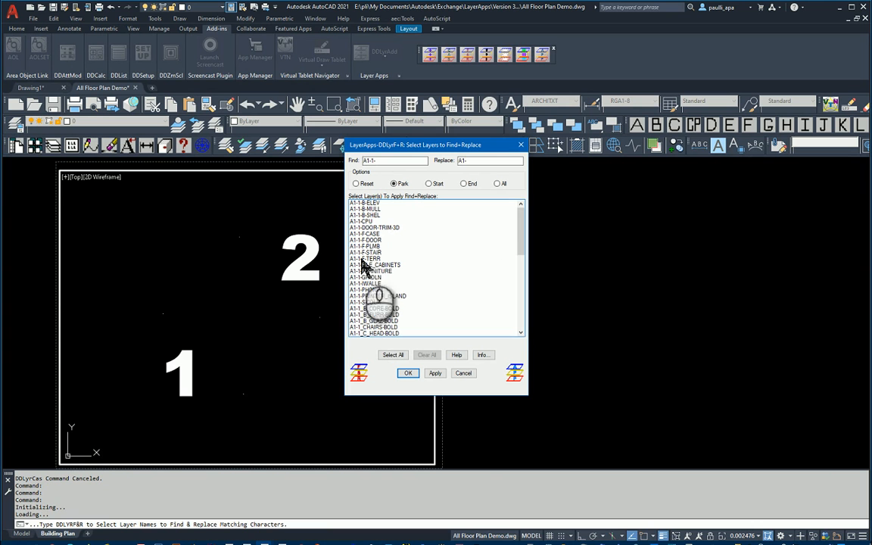
left_click(429, 184)
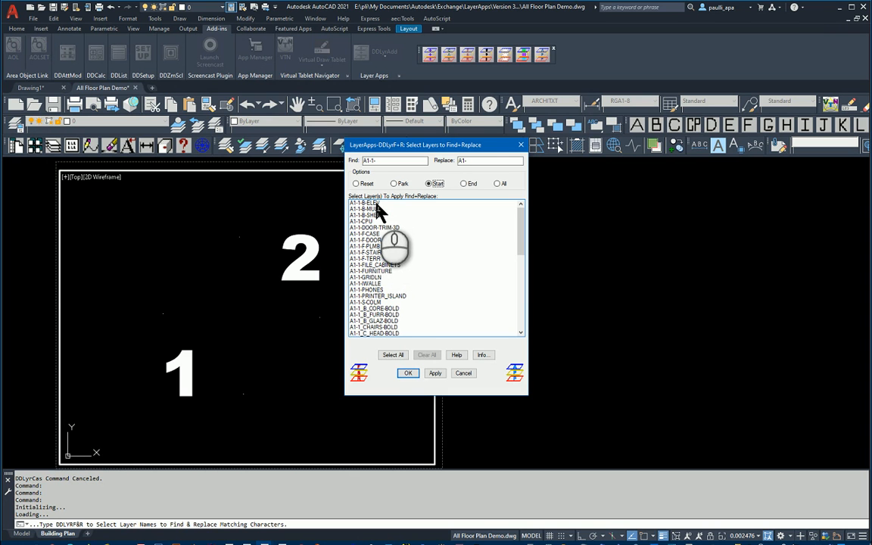
left_click_drag(376, 203, 375, 302)
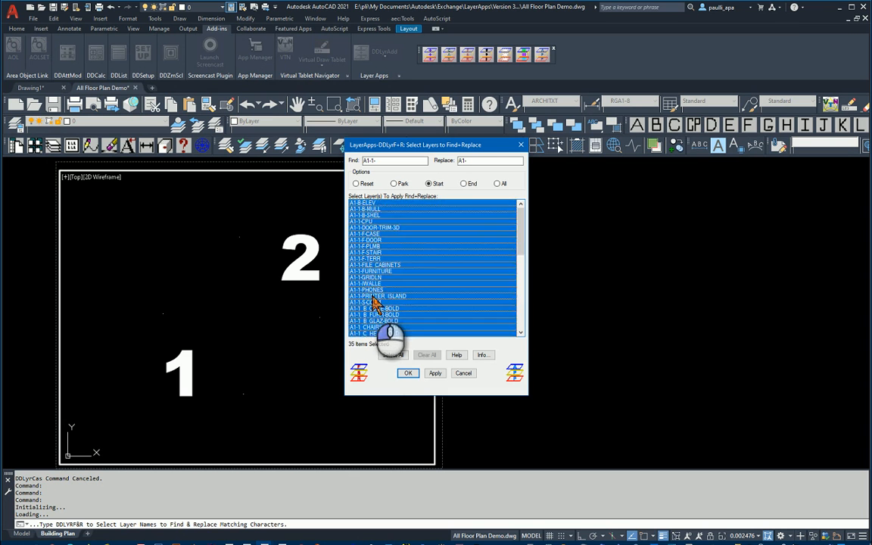
scroll(433, 248, "up", 6)
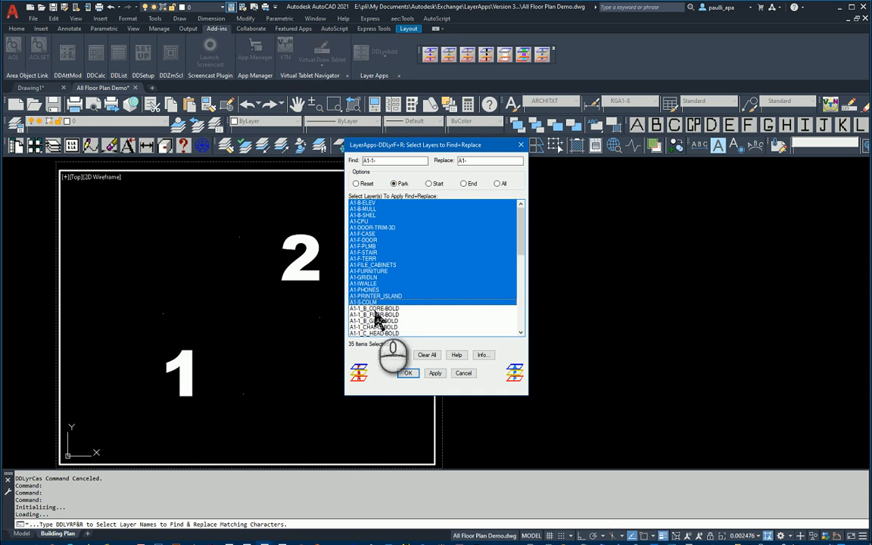
Try replacing A1-1- with A1x- at the start of the layer names from A1-1_B_CORE-BOLD through A1-1_RMNUM-BOLD
scroll(375, 293, "down", 3)
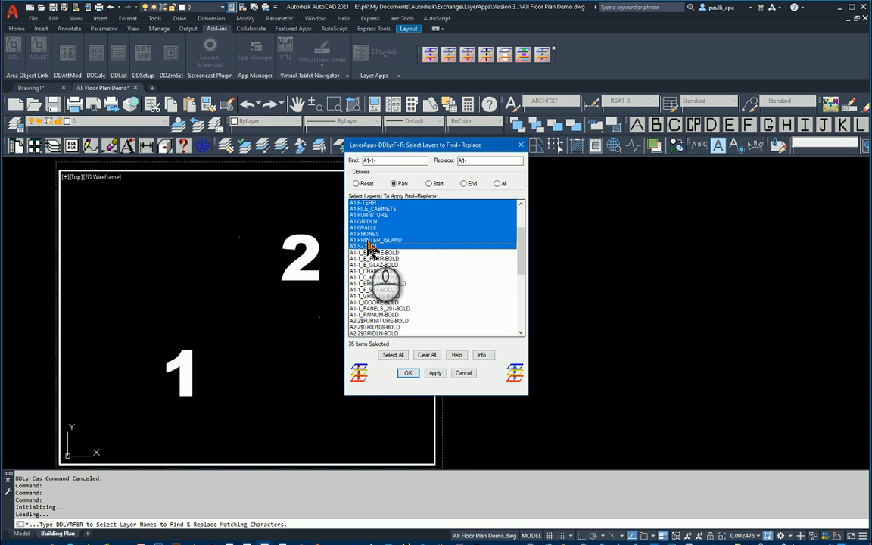
left_click_drag(371, 255, 373, 322)
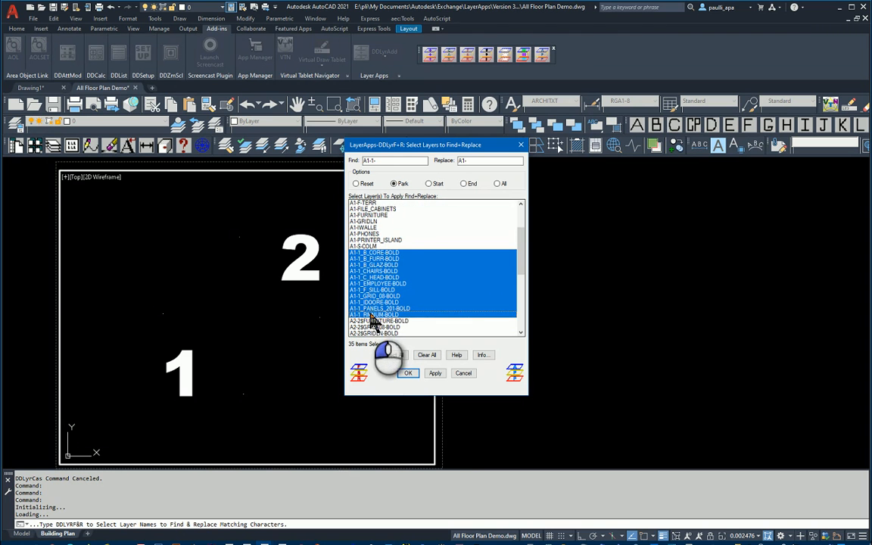
double_click(370, 162)
type("A1-1-")
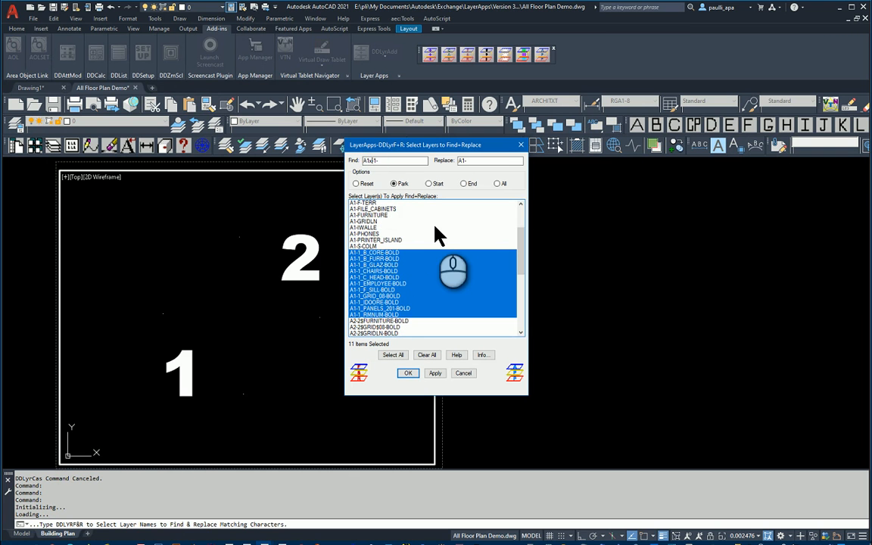
left_click(467, 165)
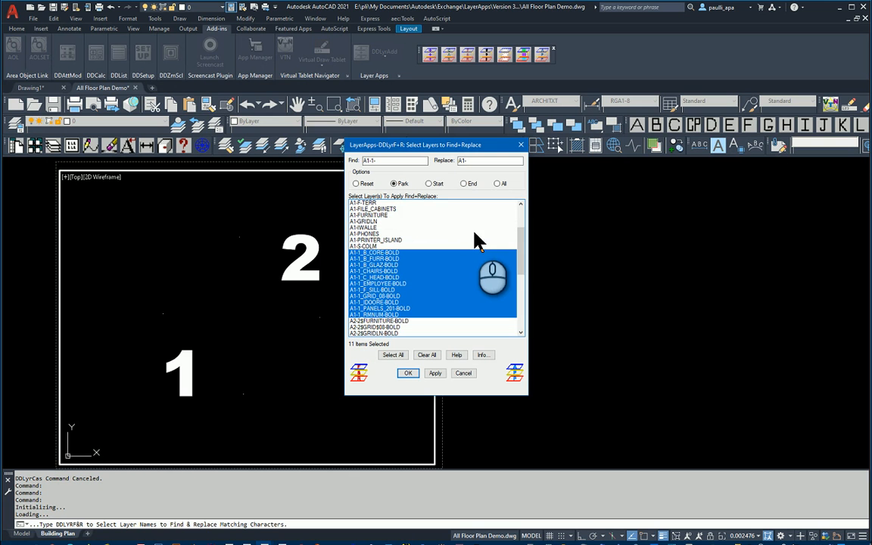
left_click(429, 183)
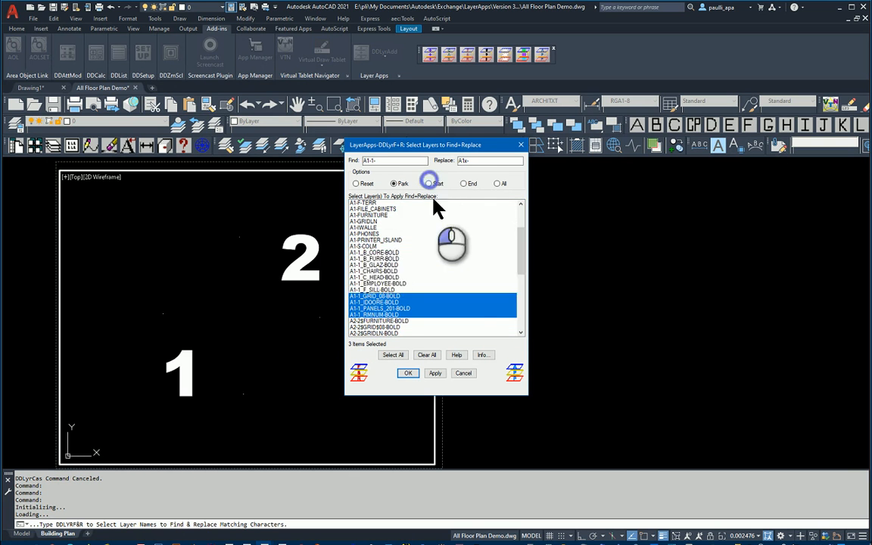
mouse_move(520, 229)
left_mouse_down()
mouse_move(522, 306)
mouse_move(521, 212)
left_mouse_up()
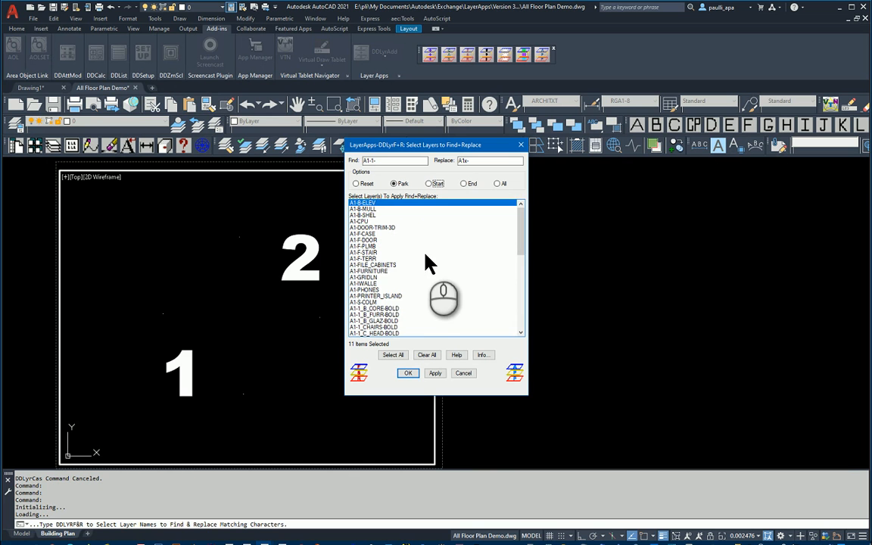
scroll(399, 272, "down", 4)
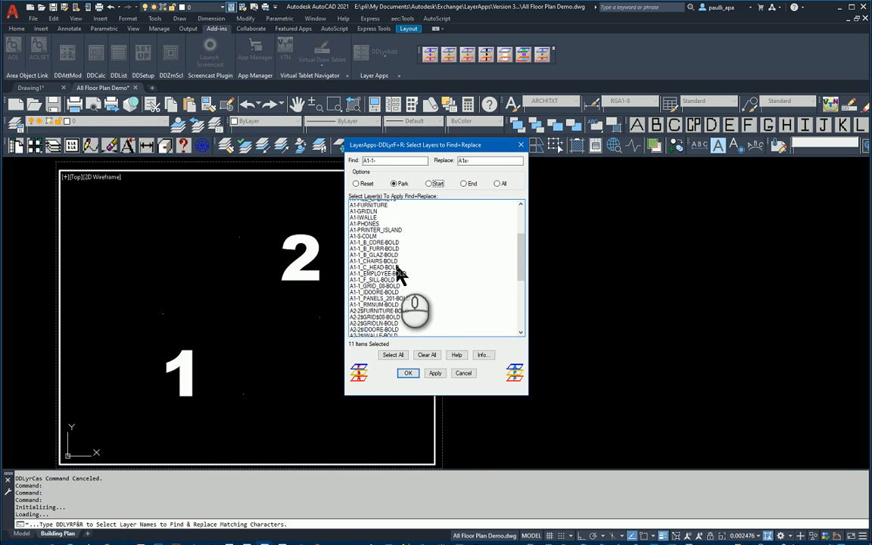
scroll(399, 274, "down", 1)
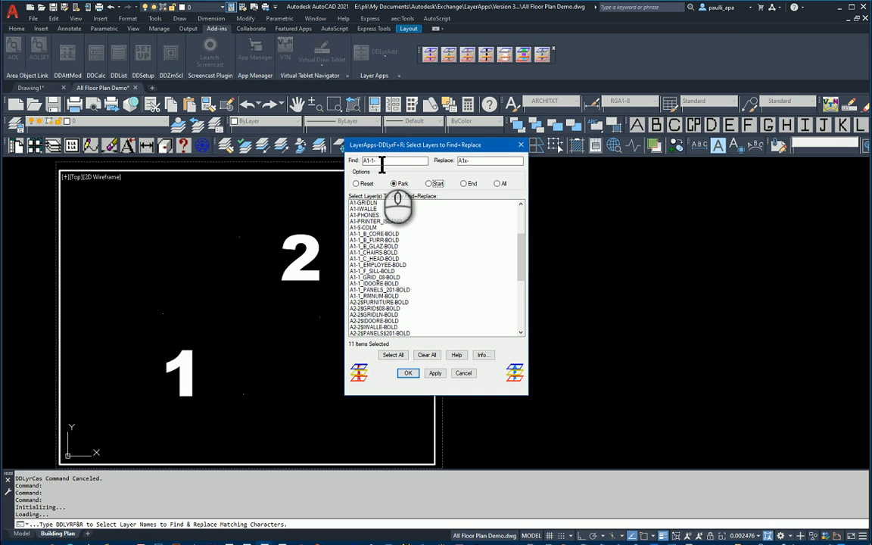
Replace every underscore (_) with a hyphen (-) in all listed layer names and apply the renames
left_click_drag(381, 165, 352, 160)
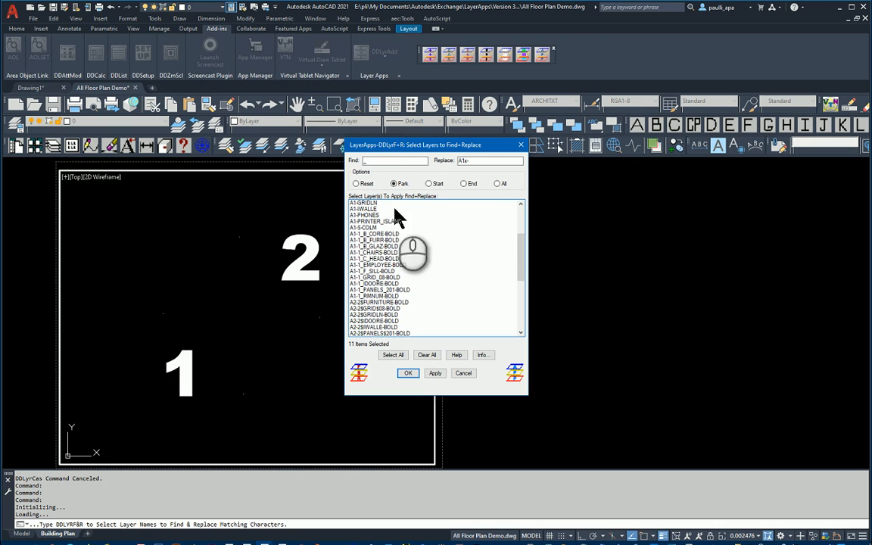
left_click_drag(467, 161, 442, 164)
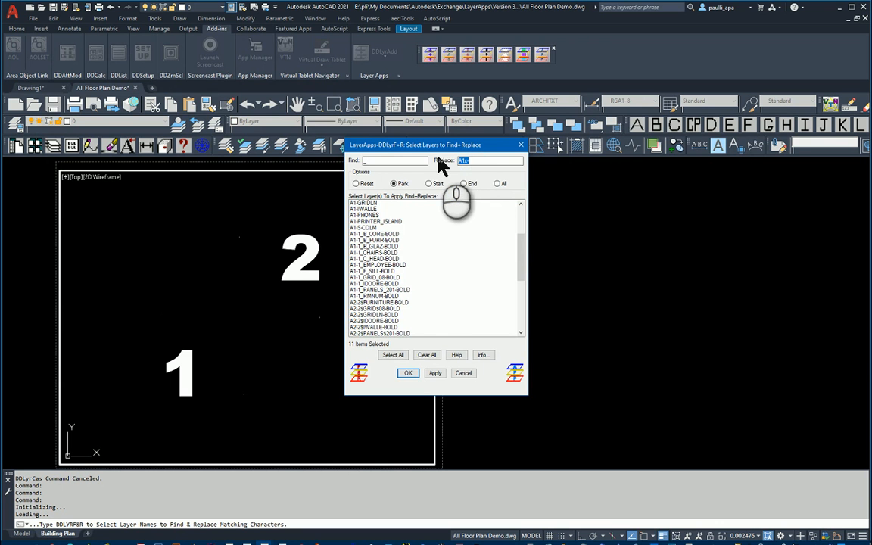
left_click(394, 355)
scroll(600, 241, "down", 7)
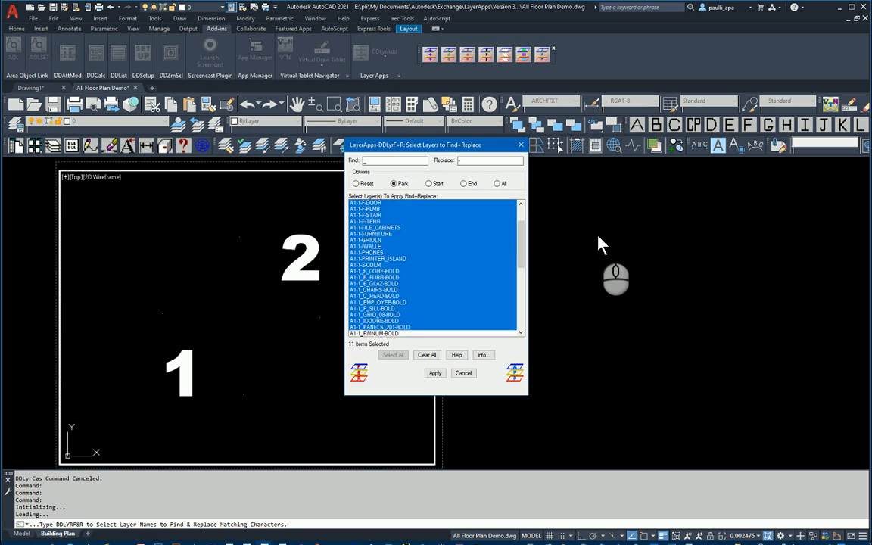
scroll(599, 242, "down", 2)
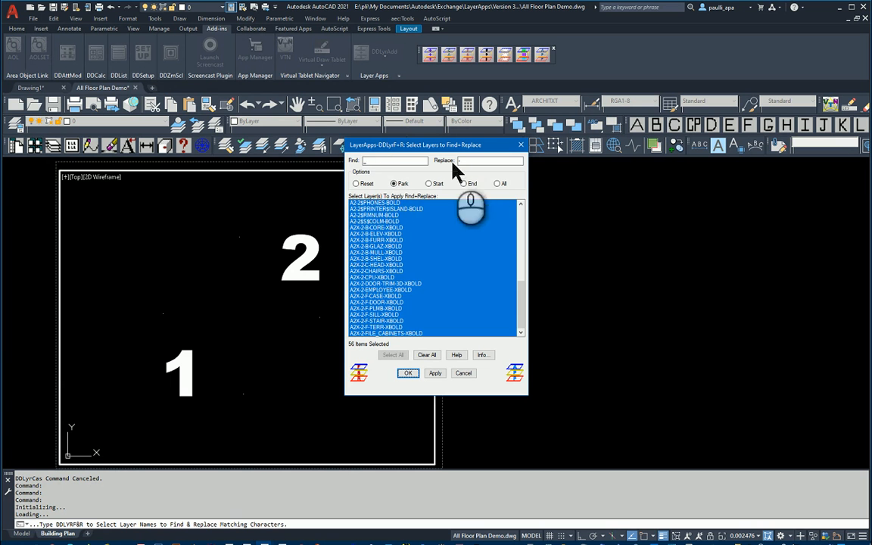
left_click(498, 186)
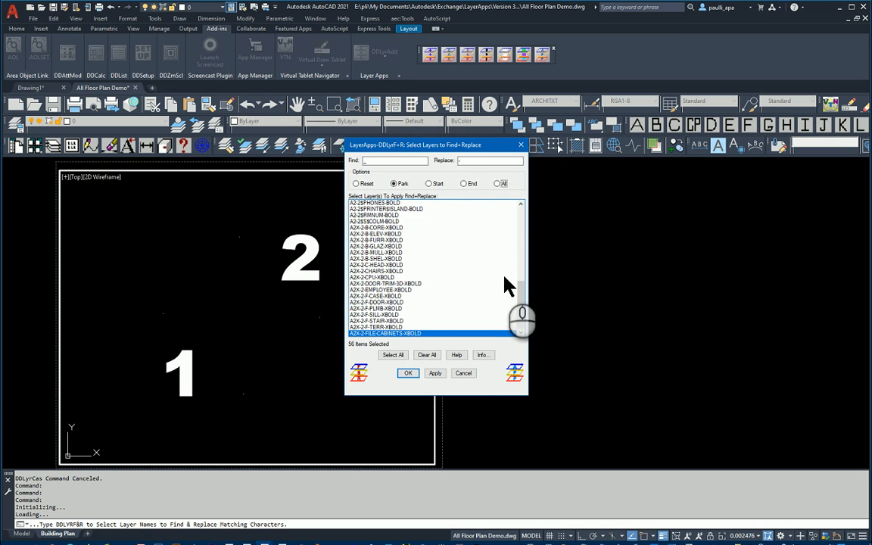
left_click_drag(524, 293, 532, 208)
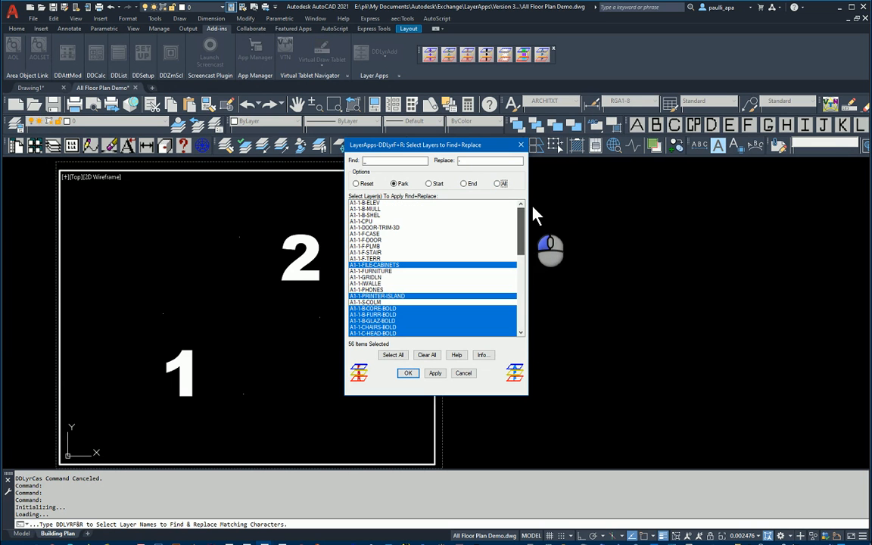
left_click_drag(536, 216, 535, 274)
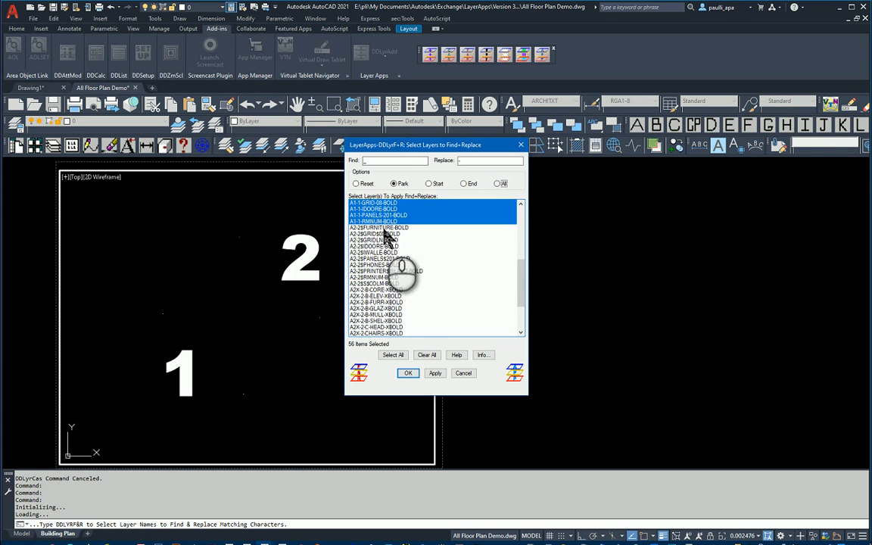
left_click(436, 373)
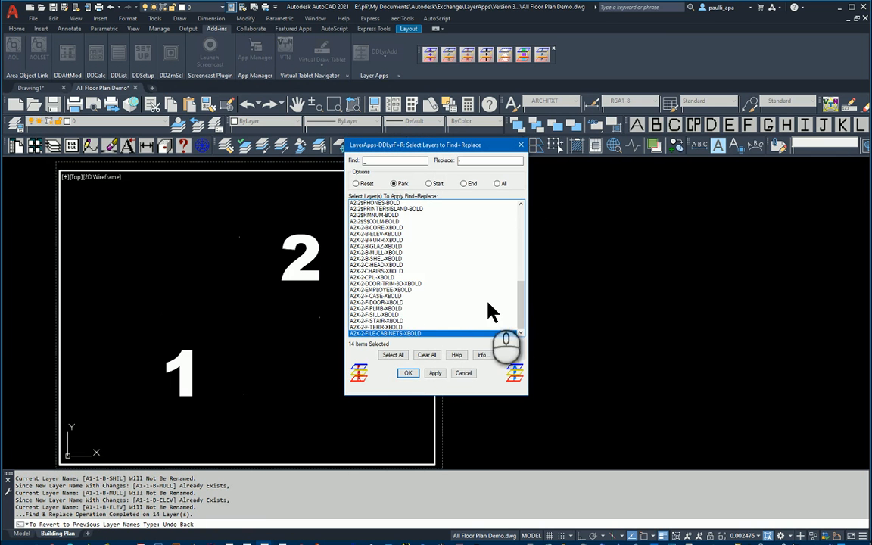
Replace the $ characters with hyphens (-) in all layer names, apply the renames and close the find-and-replace tool
left_click_drag(521, 301, 523, 276)
left_click_drag(392, 258, 390, 314)
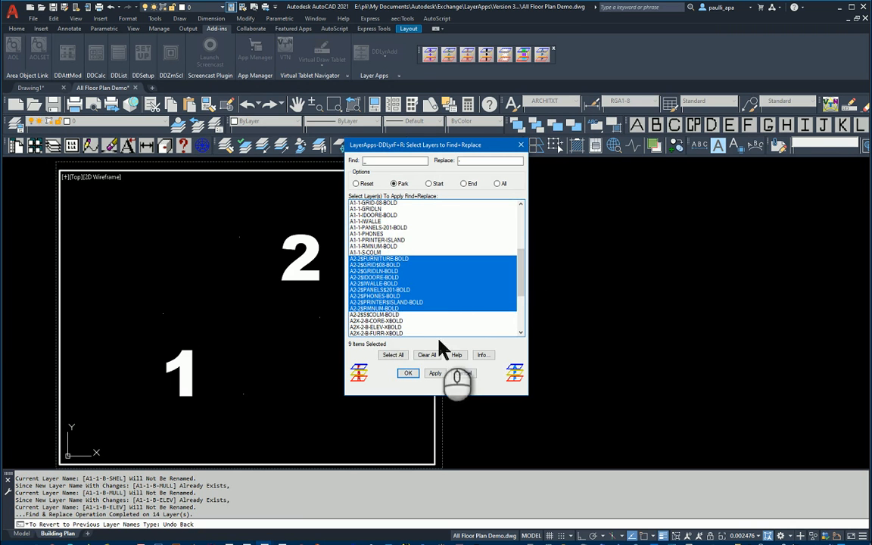
left_click(389, 362)
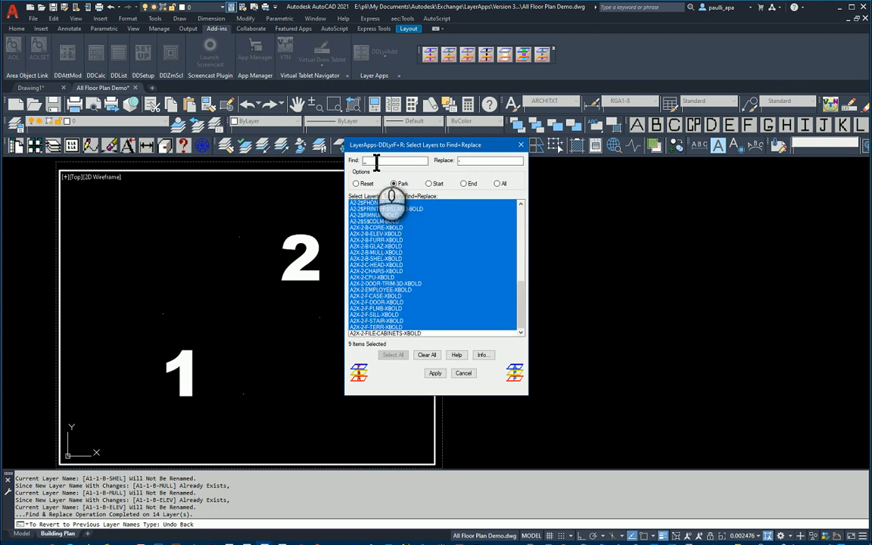
left_click_drag(374, 160, 327, 200)
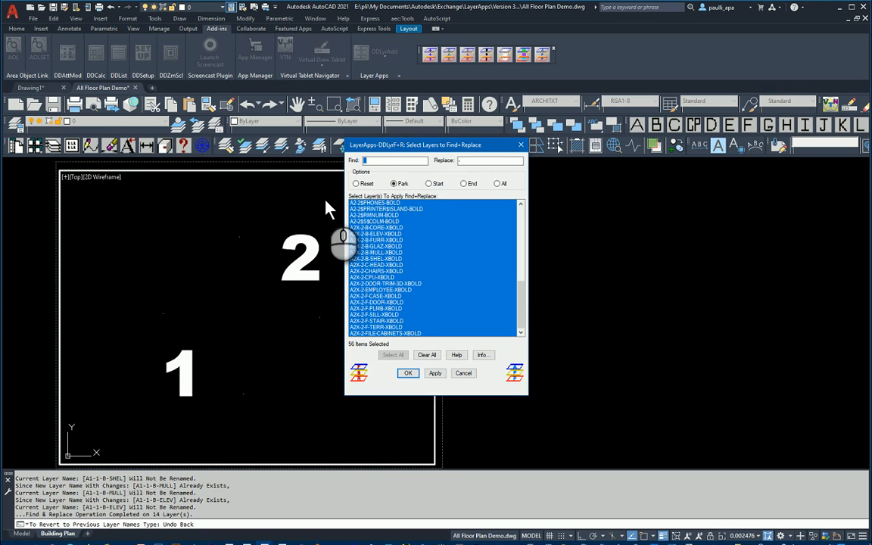
type("$")
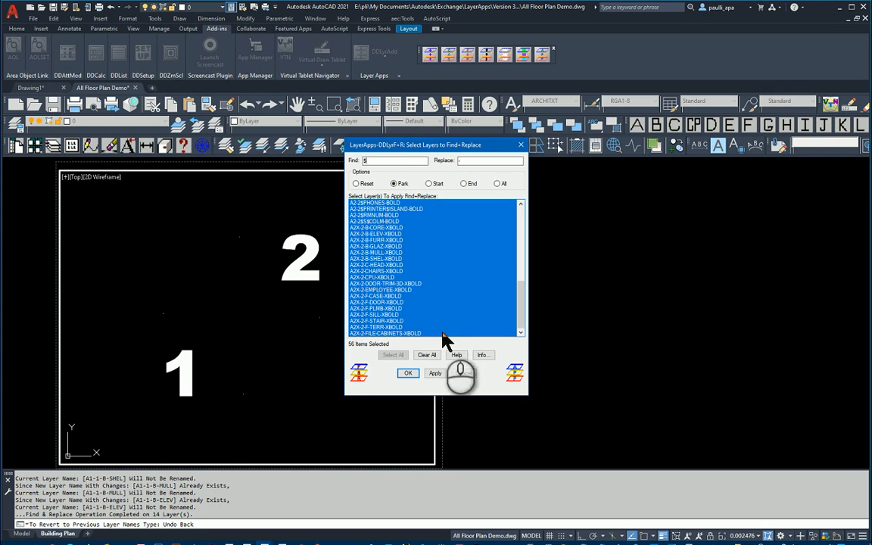
left_click(498, 184)
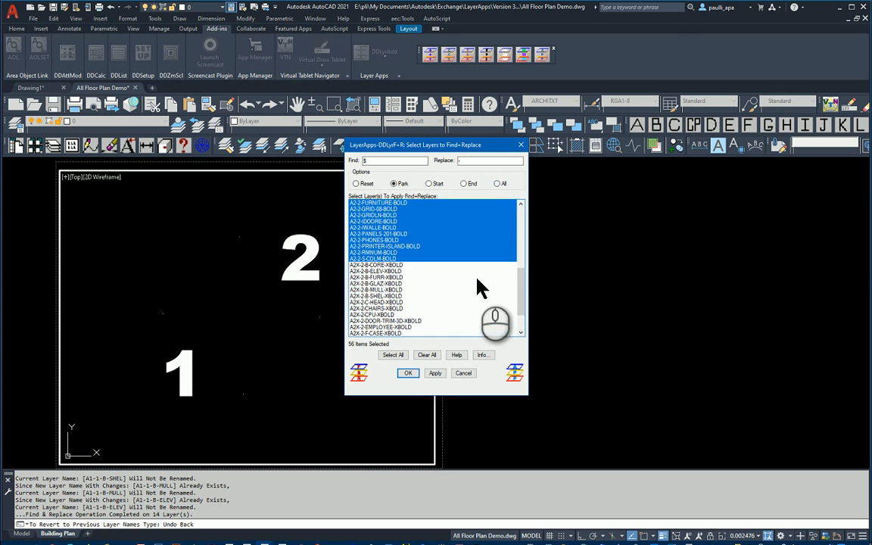
mouse_move(521, 279)
left_mouse_down()
mouse_move(526, 210)
mouse_move(527, 286)
left_mouse_up()
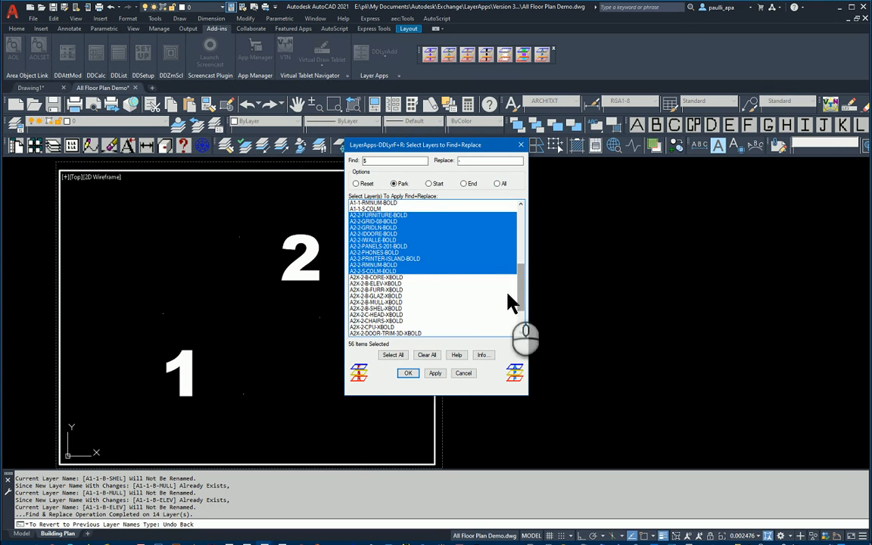
left_click(434, 373)
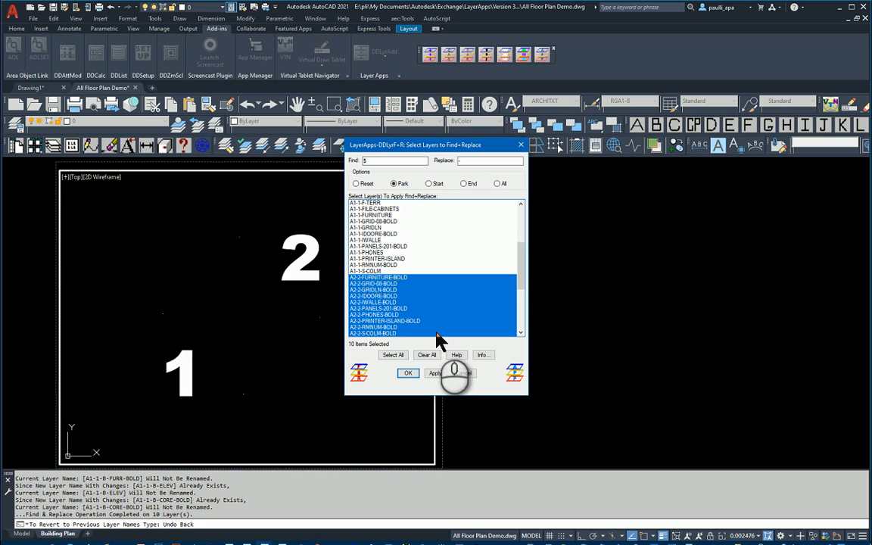
scroll(435, 345, "down", 1)
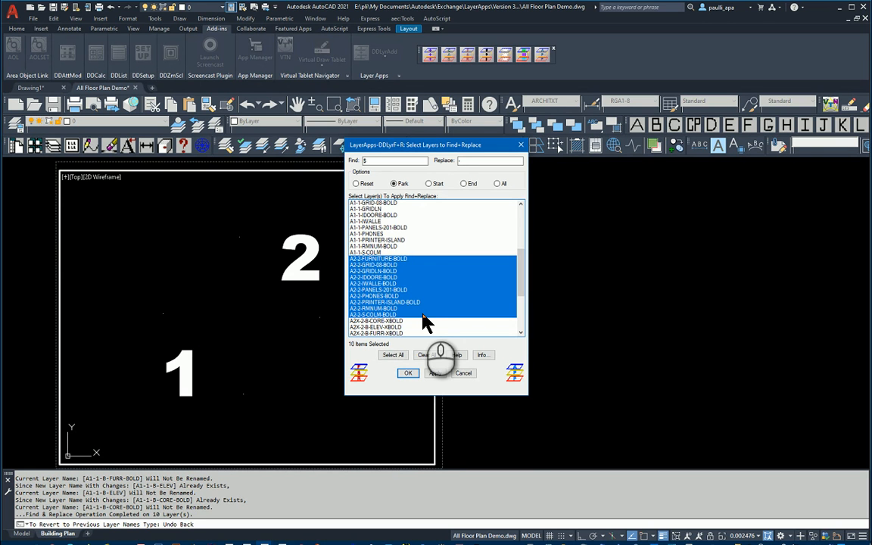
left_click(465, 374)
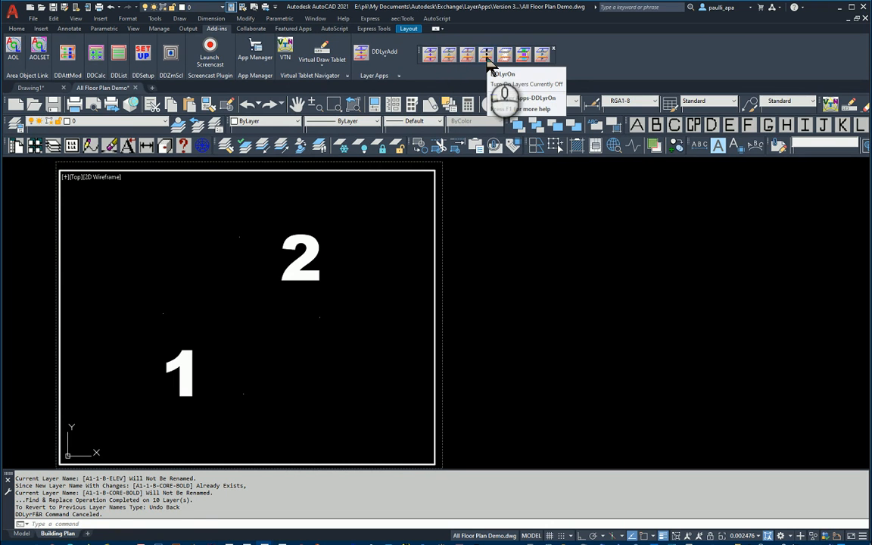
Start DDLyrOn, sort by status and turn on and thaw every frozen layer from A1-1-B-CORE-BOLD through A2X-2-FILE-CABINETS-XBOLD
left_click(392, 55)
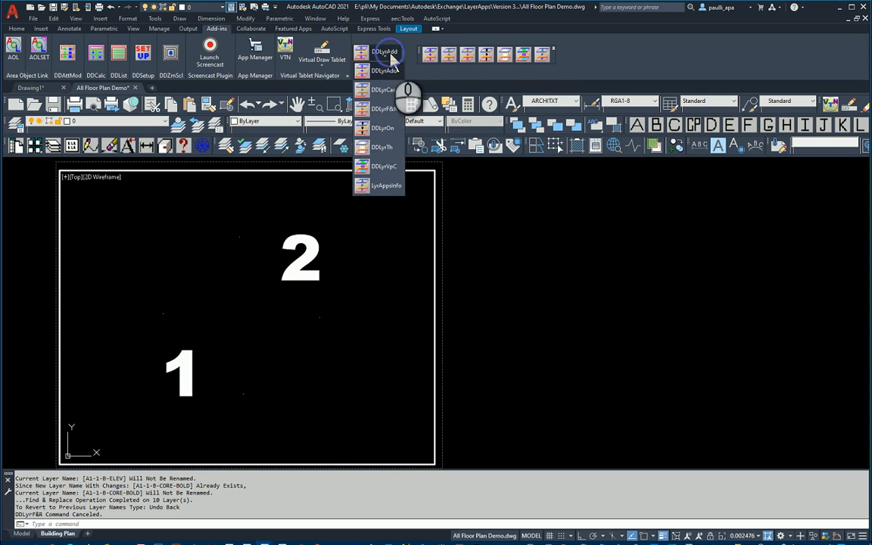
left_click(382, 129)
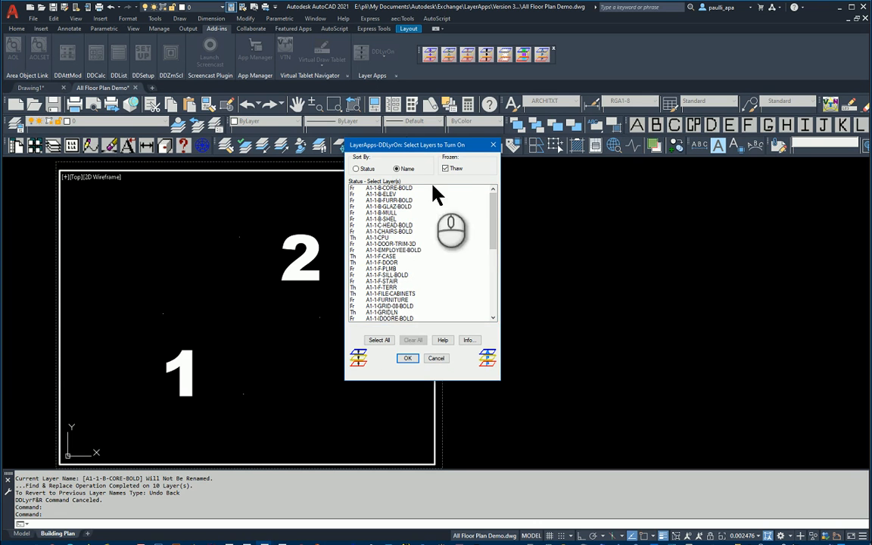
mouse_move(494, 212)
left_mouse_down()
mouse_move(499, 304)
mouse_move(505, 206)
left_mouse_up()
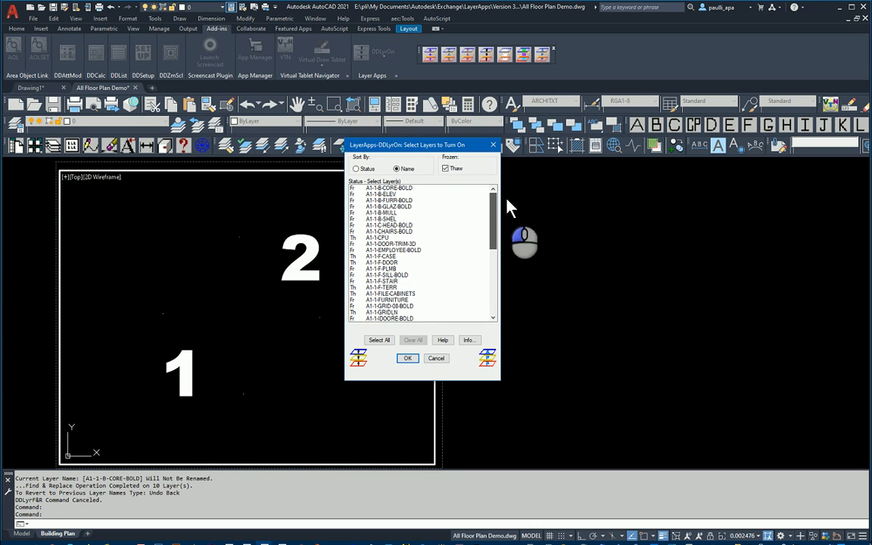
left_click(357, 168)
left_click_drag(496, 215, 502, 303)
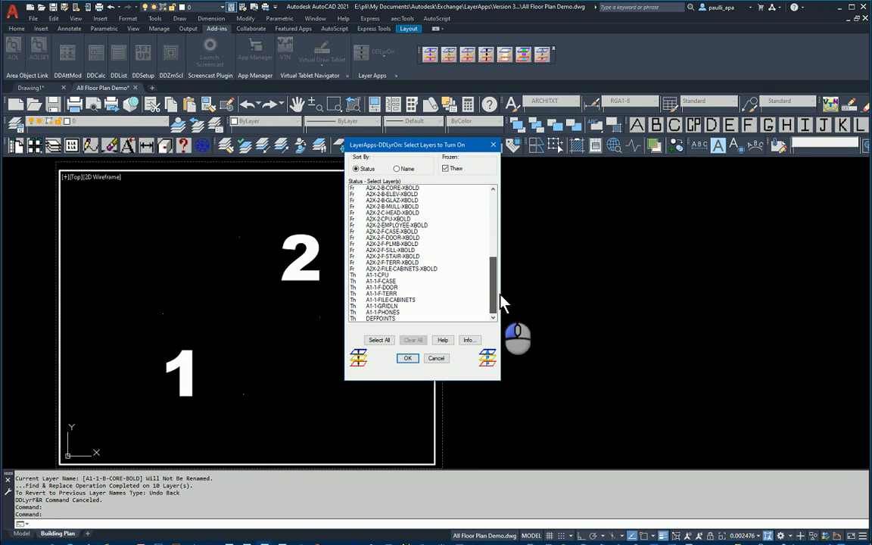
left_click(387, 275)
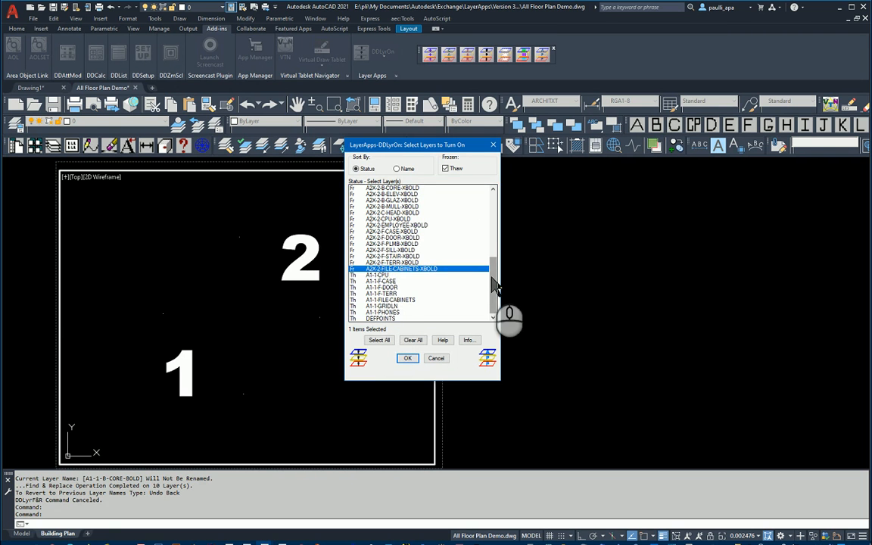
left_click_drag(493, 289, 500, 197)
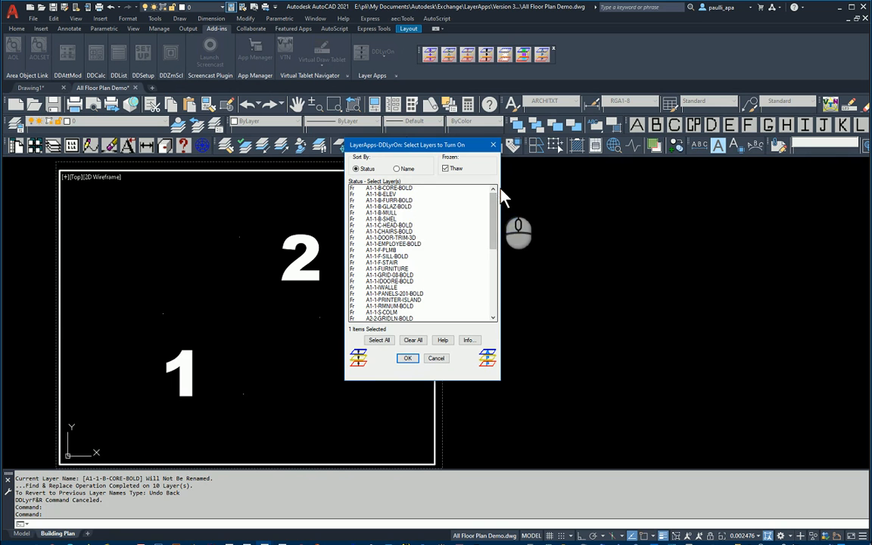
left_click(403, 194, "shift")
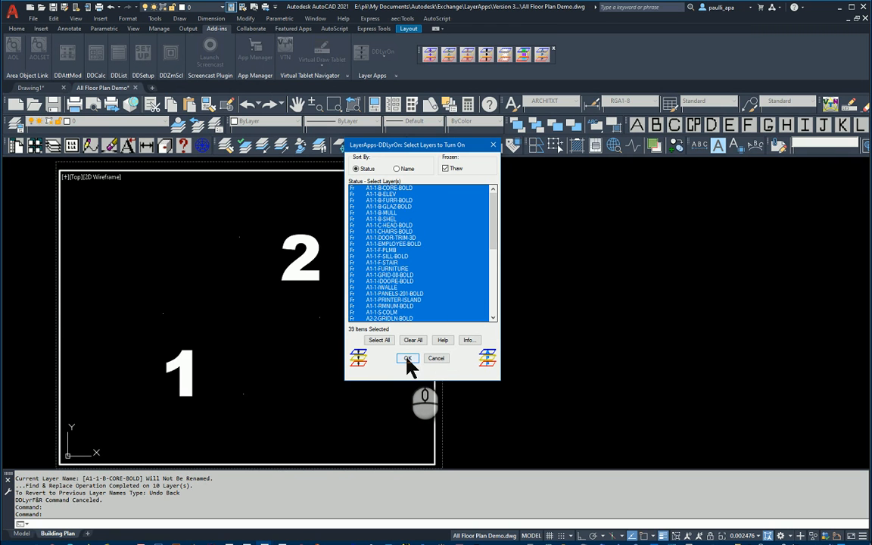
left_click(407, 359)
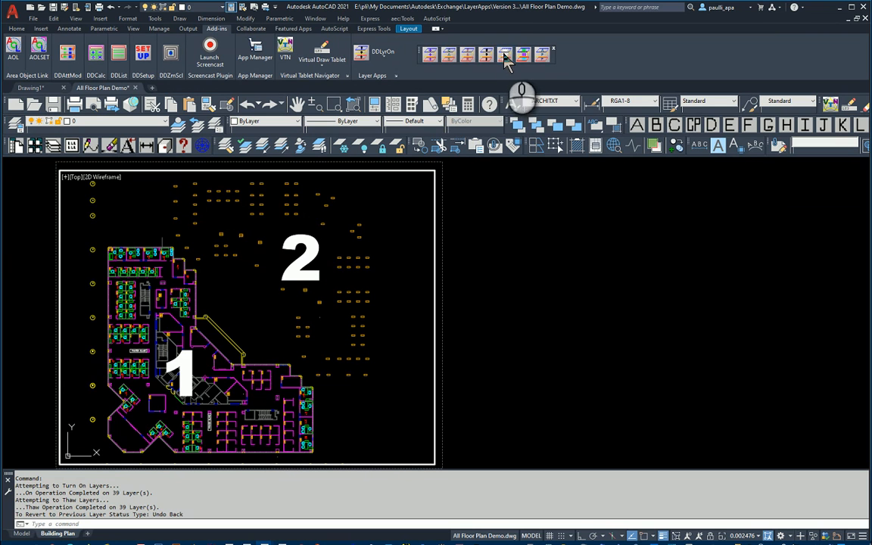
Turn on all remaining off layers with DDLyrOn and run the tool once more to check for any left
left_click(385, 55)
left_click(383, 55)
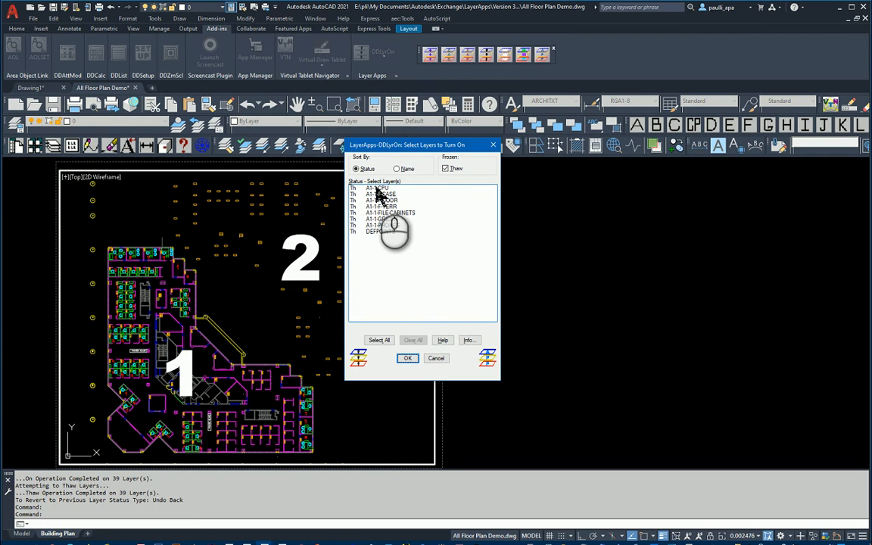
left_click(379, 340)
left_click(409, 359)
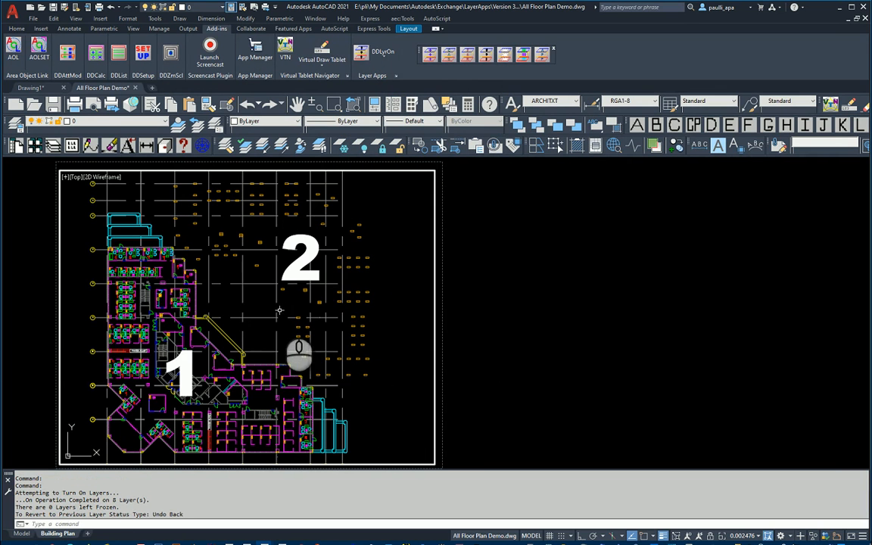
left_click(487, 59)
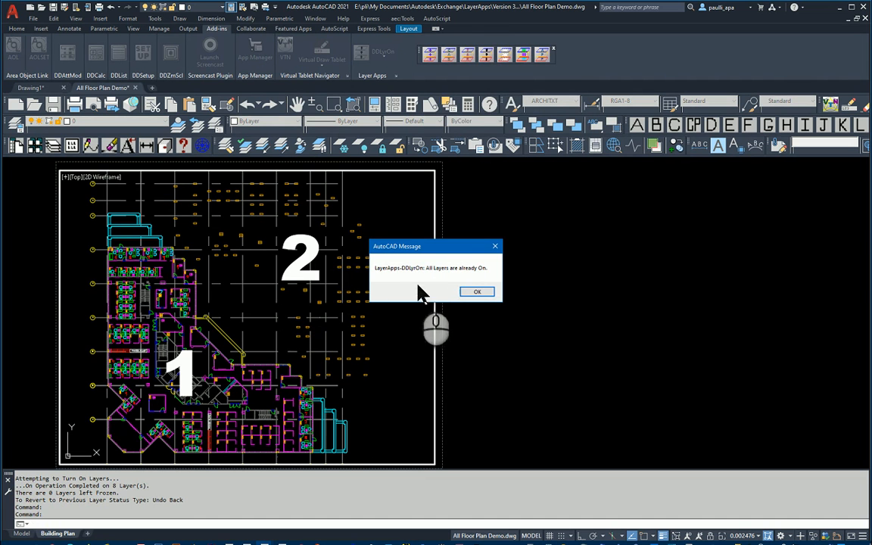
left_click(476, 294)
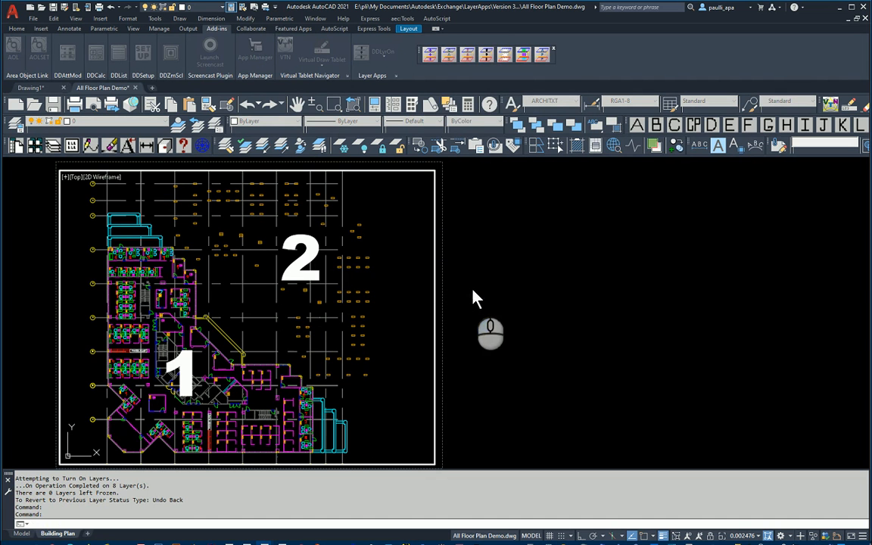
Start DDLyrTh and thaw all of the listed viewport layers
left_click(503, 55)
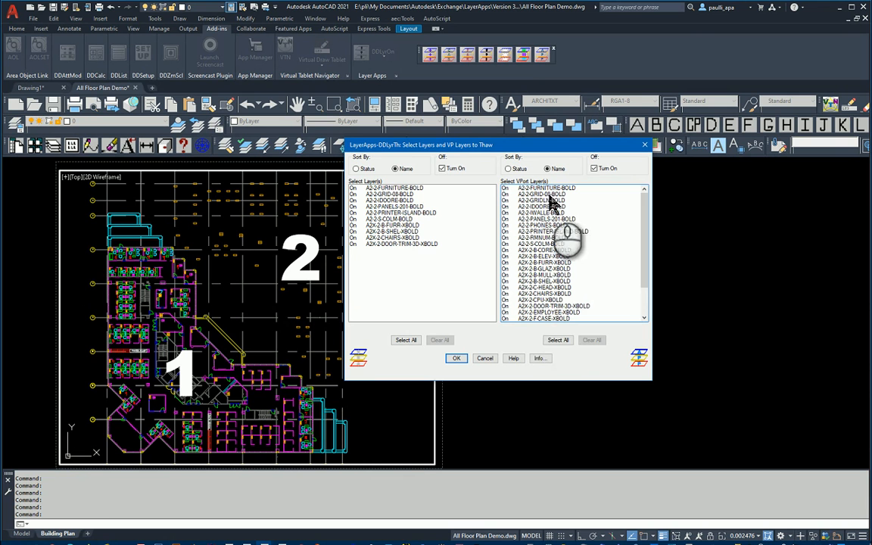
left_click(556, 340)
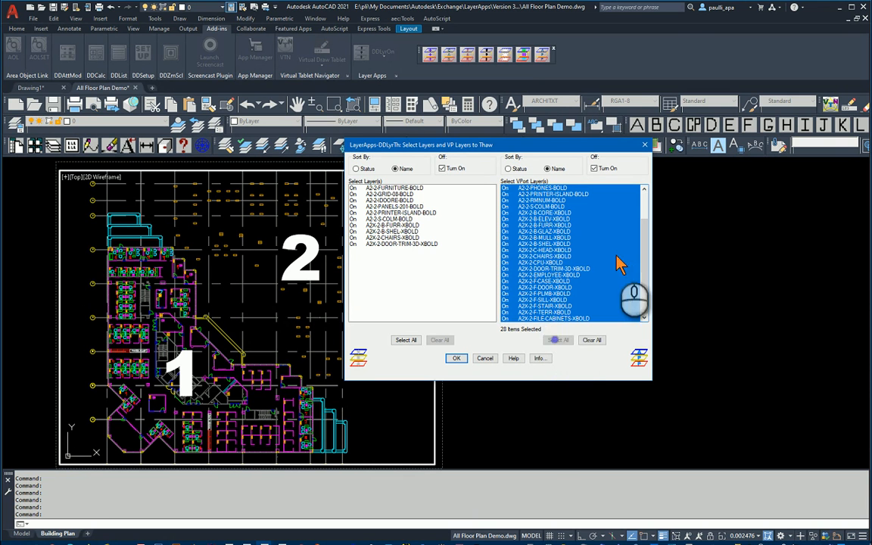
left_click(457, 358)
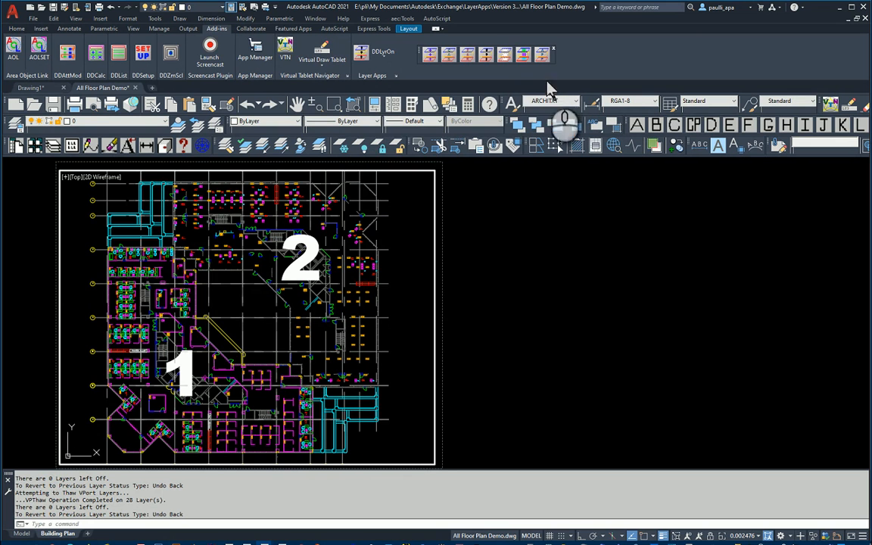
Restart DDLyrTh, try sorting by status and by name, and thaw all the remaining frozen layers
left_click(505, 55)
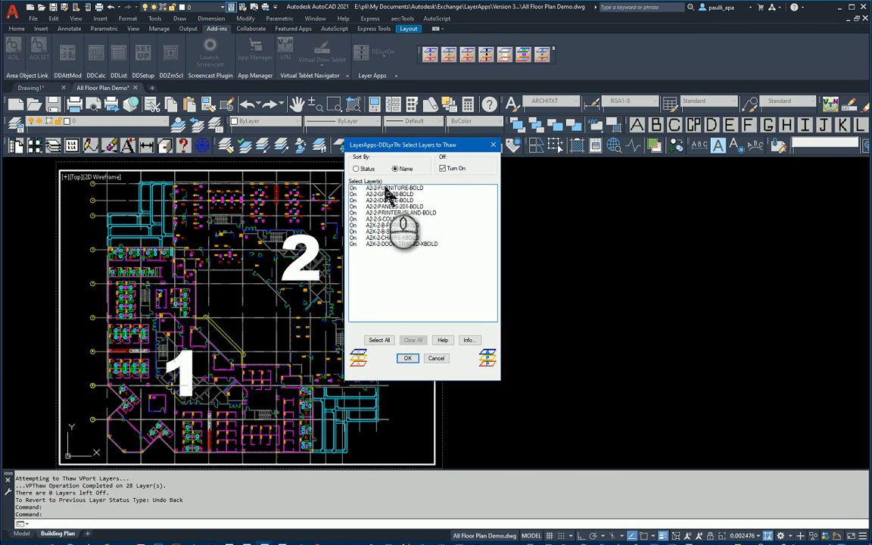
left_click(357, 169)
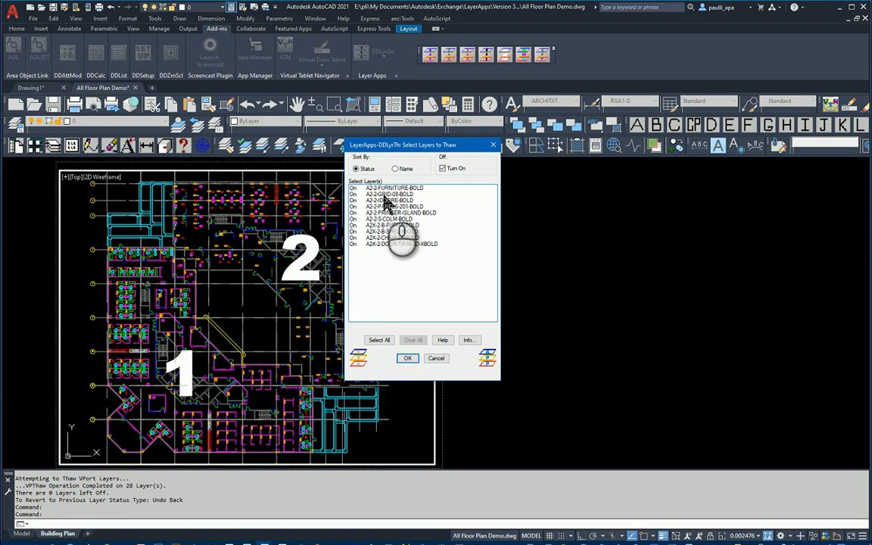
left_click(395, 169)
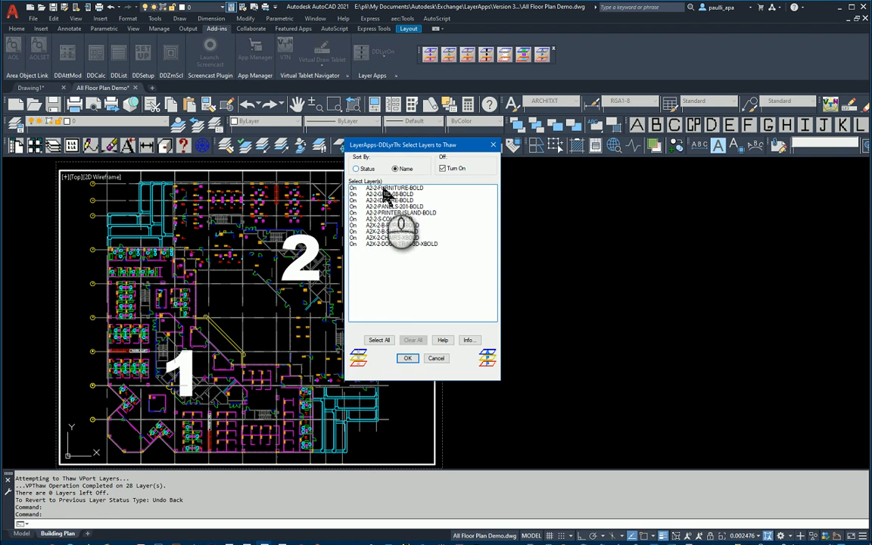
left_click(378, 341)
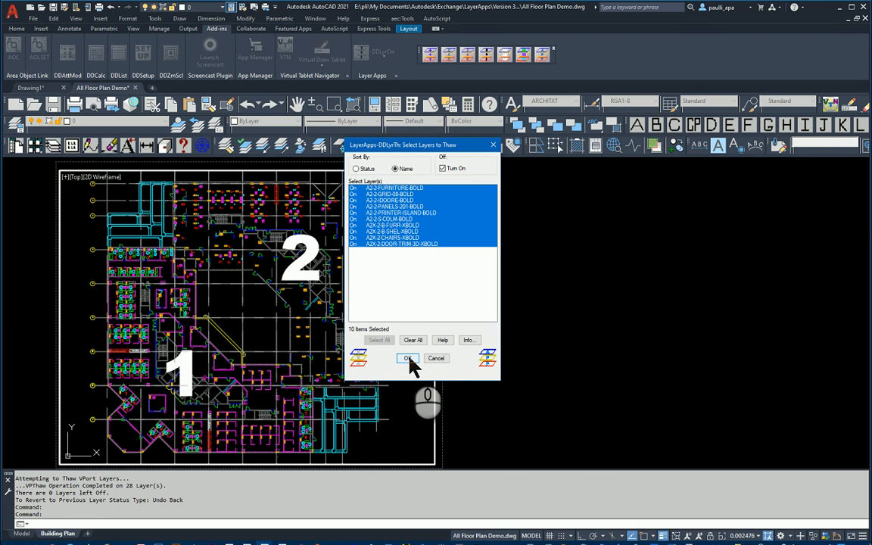
left_click(409, 359)
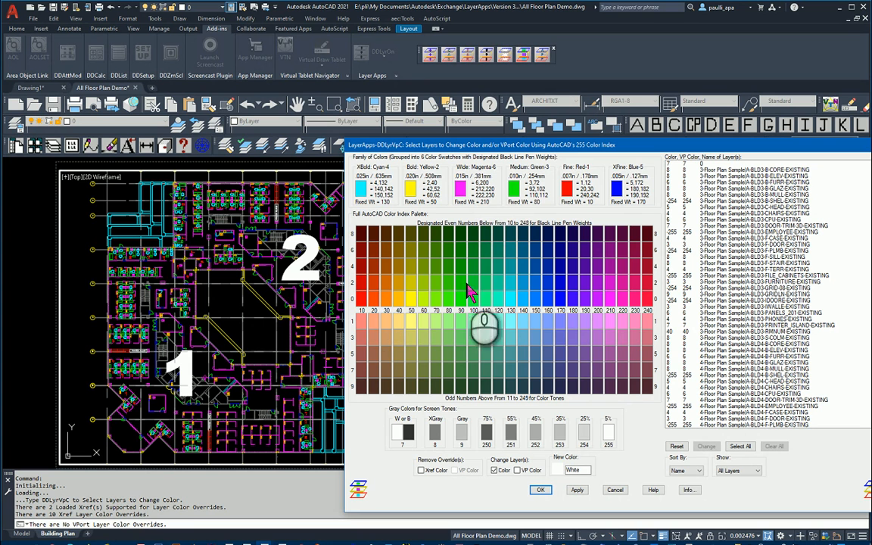
Choose color 210 from the full palette as the new color and toggle the VP Color change option on and off
left_click(611, 299)
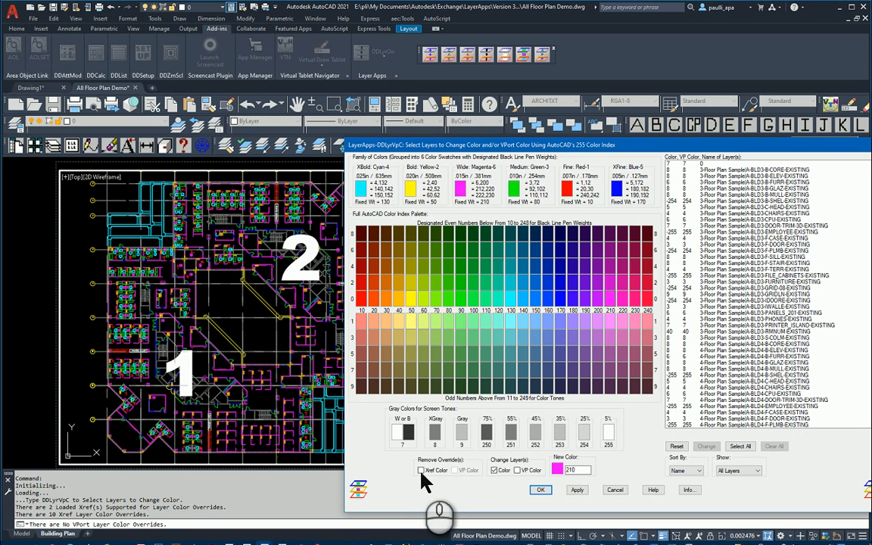
left_click(517, 470)
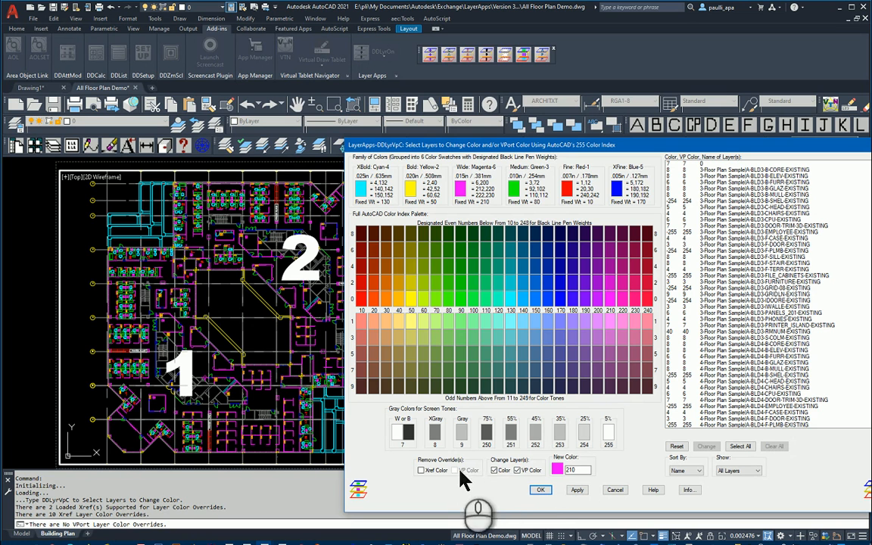
left_click(518, 470)
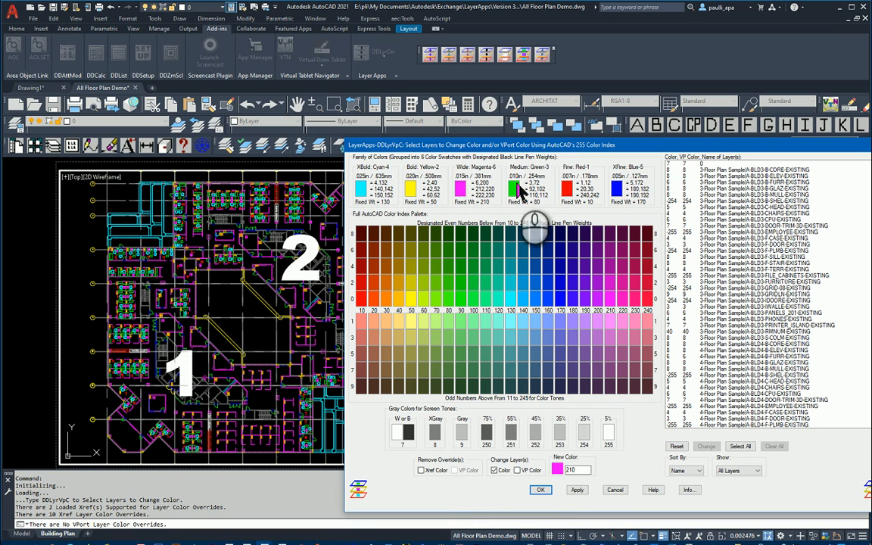
Try the Medium green, Fine red and XFine blue swatches, enter the color name red, and set the new color to 2
left_click(514, 189)
left_click(567, 190)
left_click(616, 189)
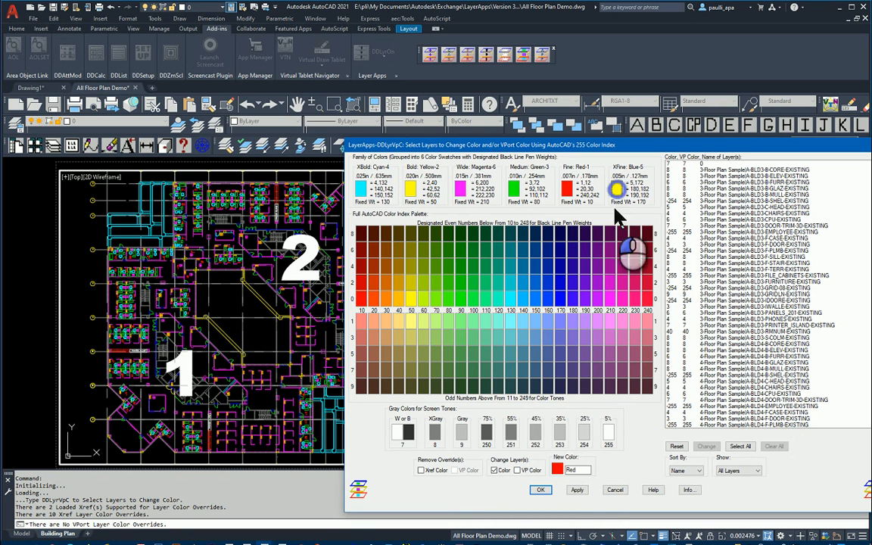
left_click(584, 469)
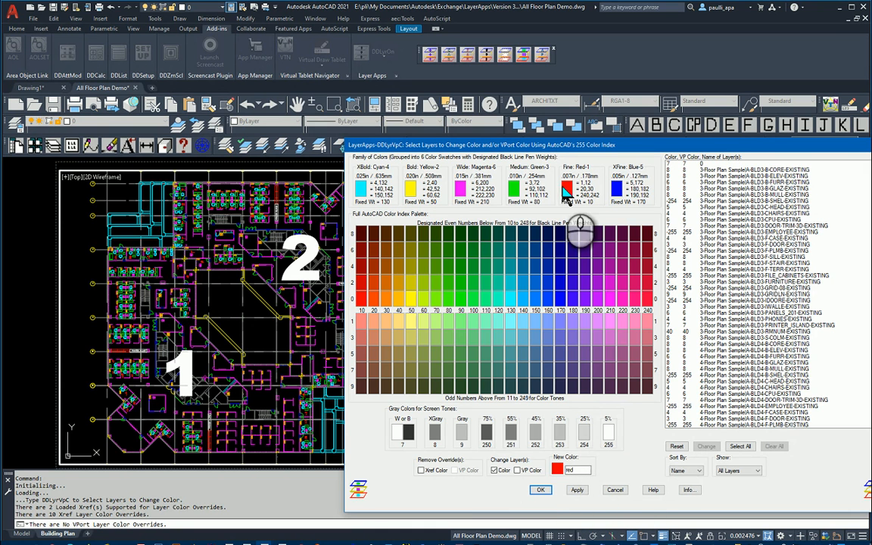
double_click(579, 469)
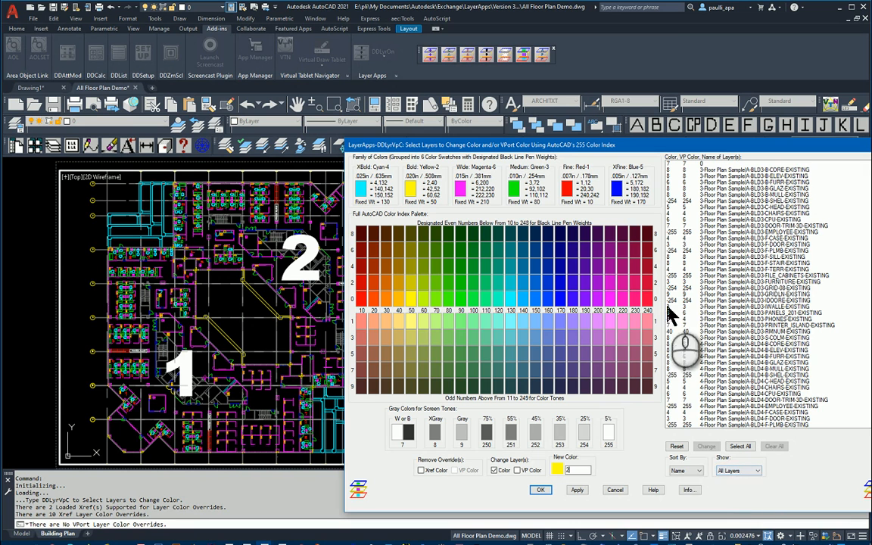
Show only xref layers in the layer list and sort them by color
left_click(738, 471)
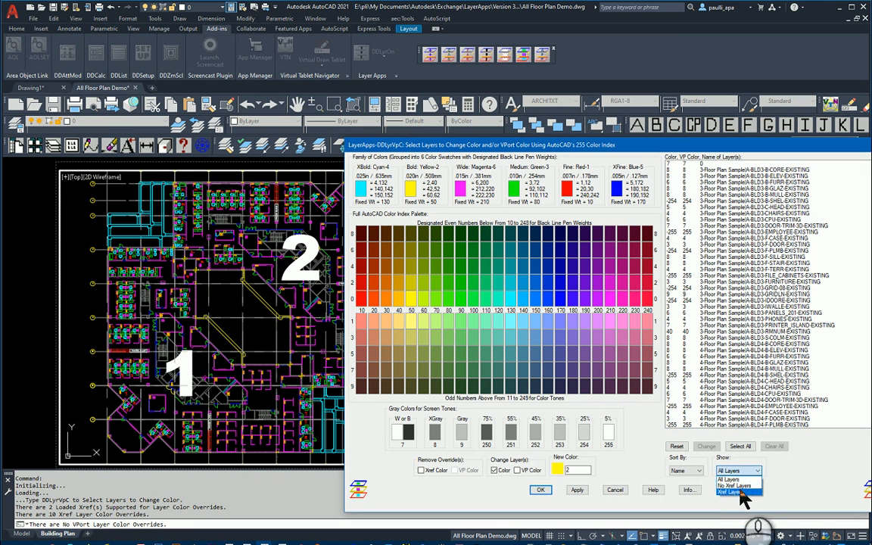
left_click(741, 490)
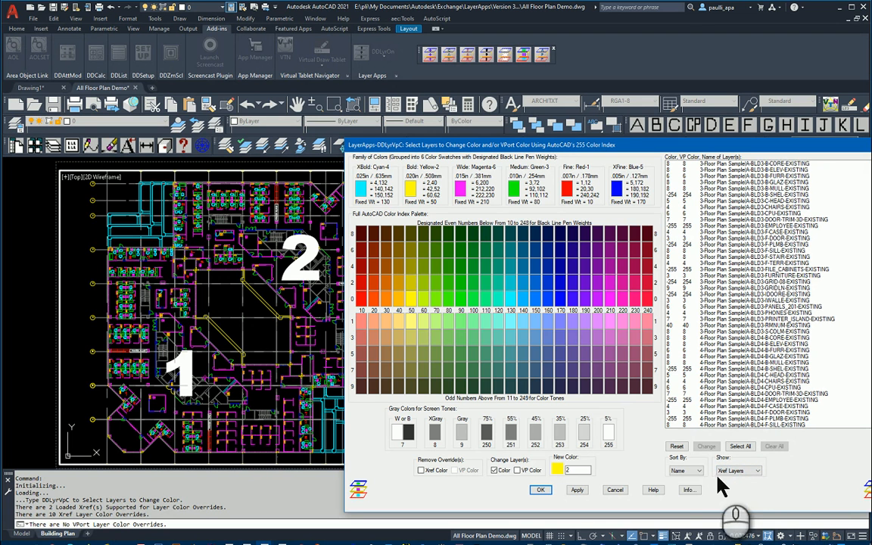
left_click(686, 471)
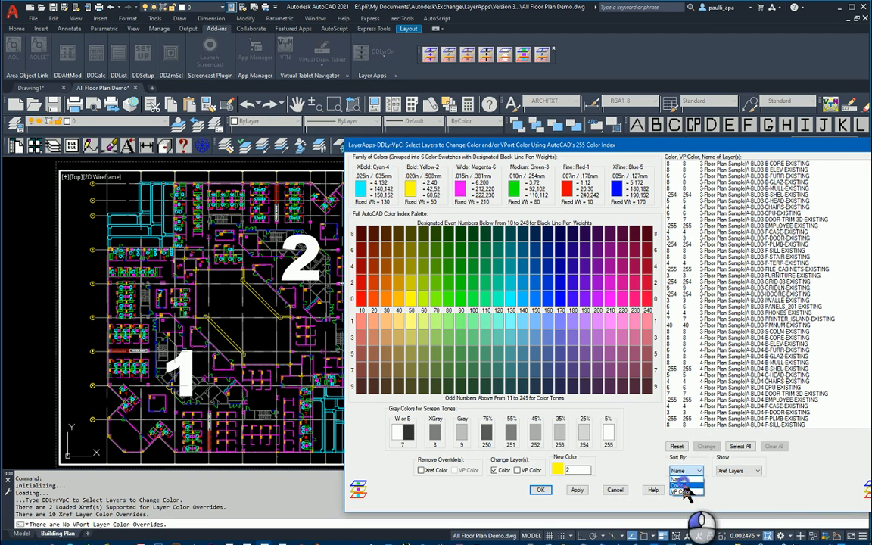
left_click(685, 486)
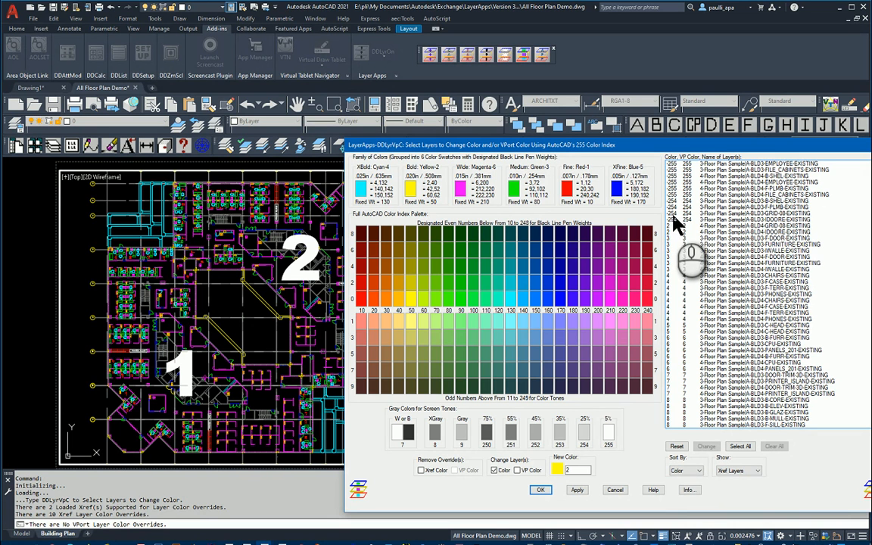
Mark the ten xref layers with color overrides 255 and 254 for Xref Color override removal
left_click_drag(694, 164, 736, 223)
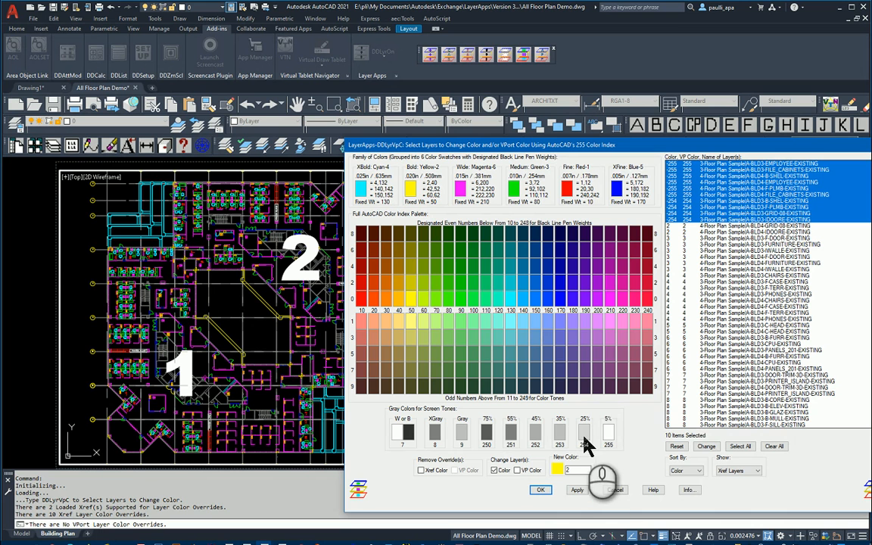
left_click(422, 470)
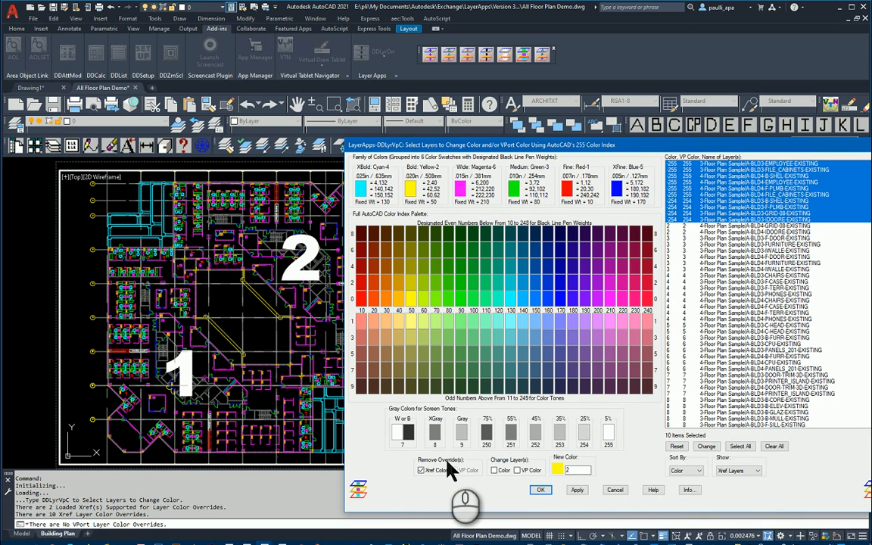
left_click(707, 447)
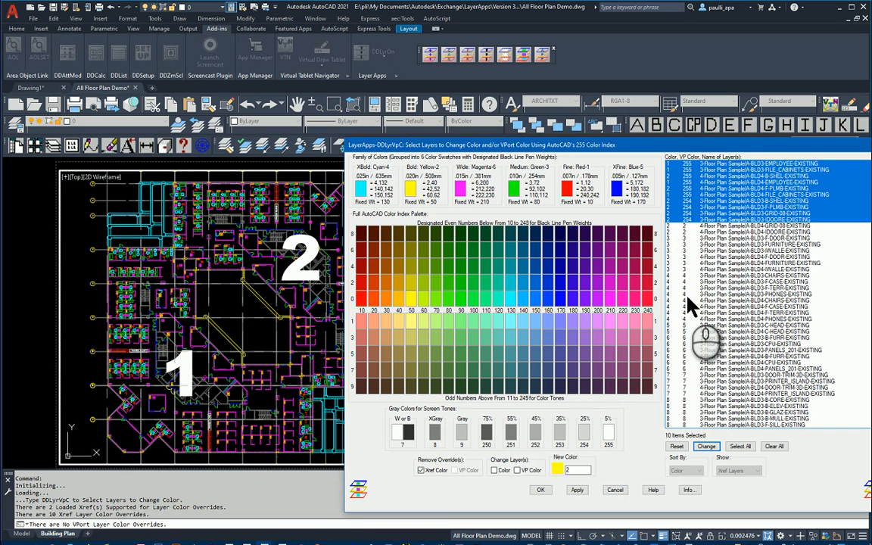
Change the color of the eight 4-Floor and 3-Floor xref layers from GRID-08 through IWALLE to 8 and apply all pending changes
left_click_drag(705, 225, 711, 277)
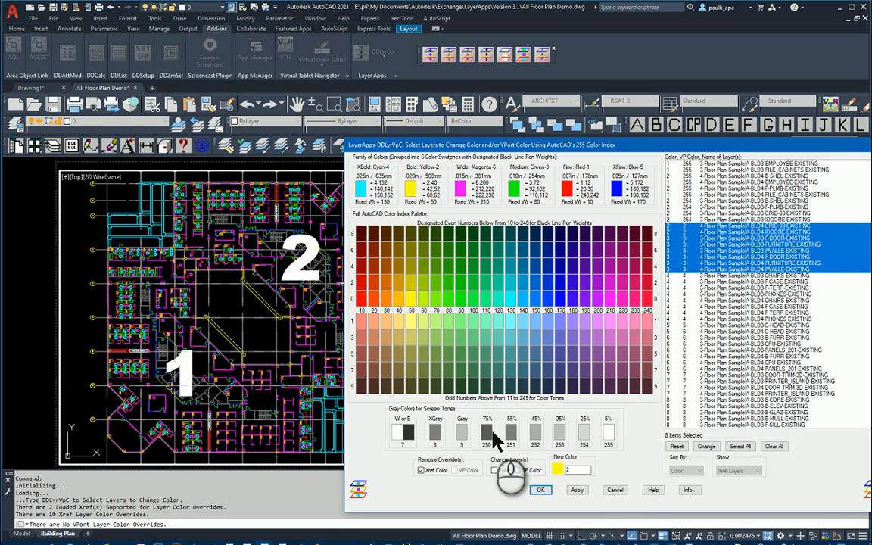
left_click(435, 432)
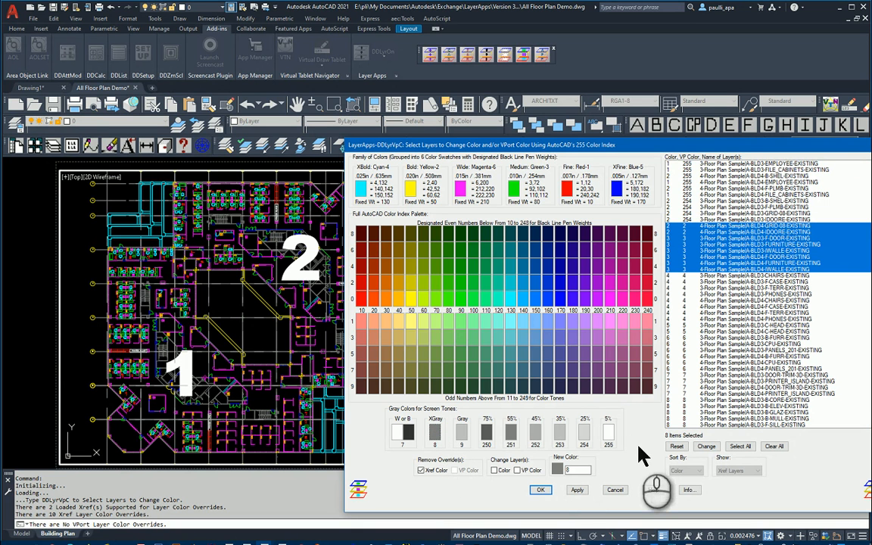
left_click(496, 471)
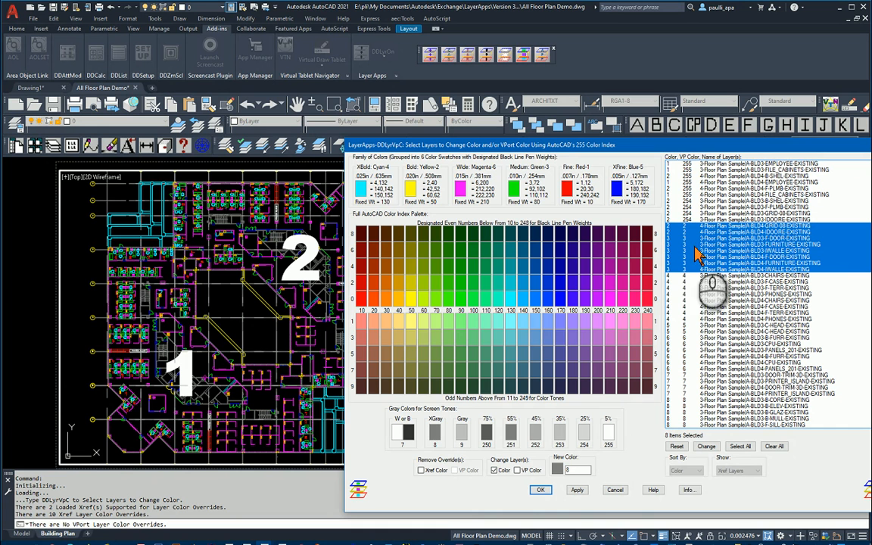
left_click(706, 446)
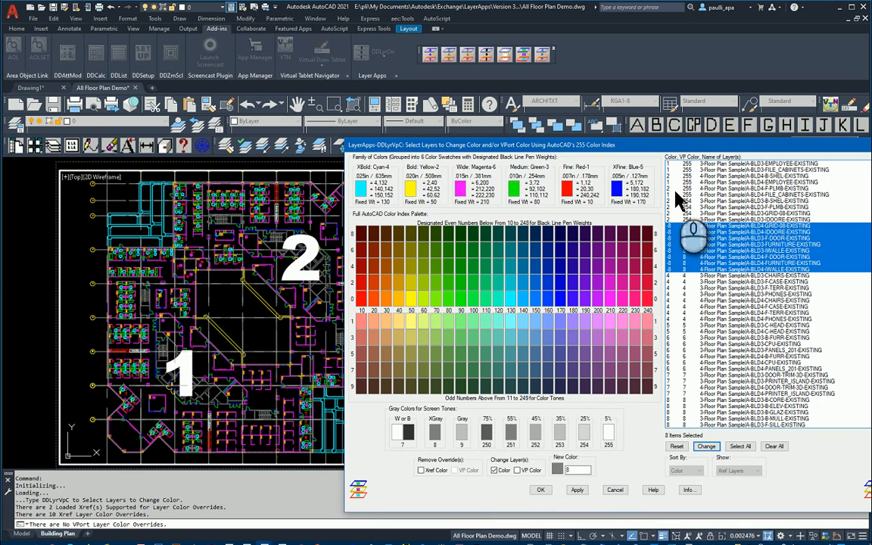
left_click(578, 490)
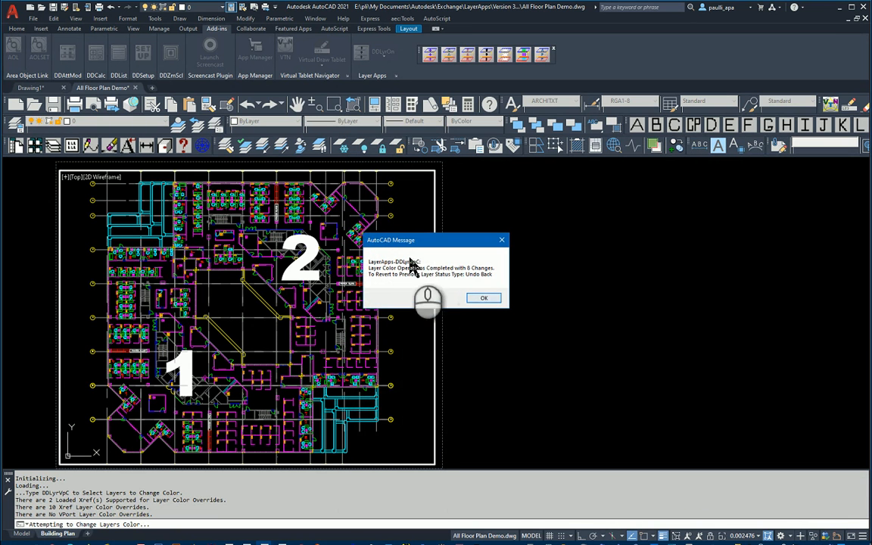
left_click(485, 298)
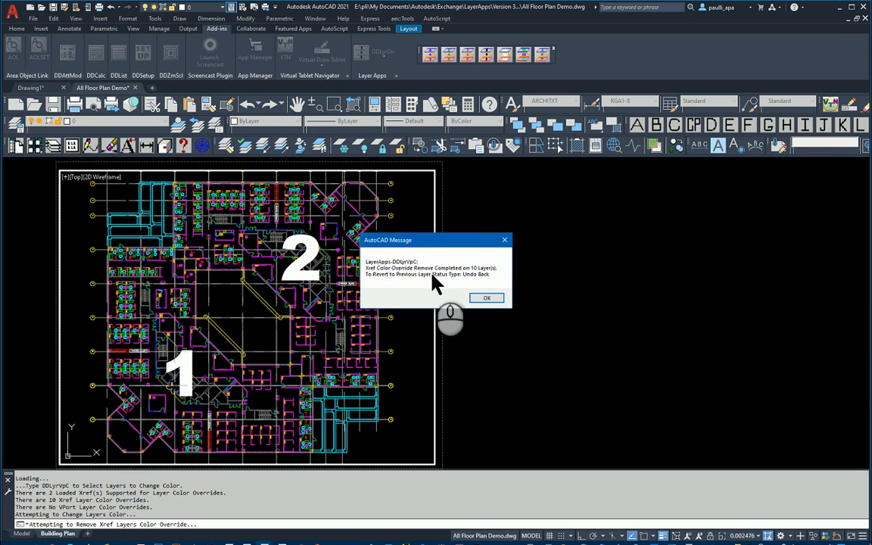
left_click(489, 298)
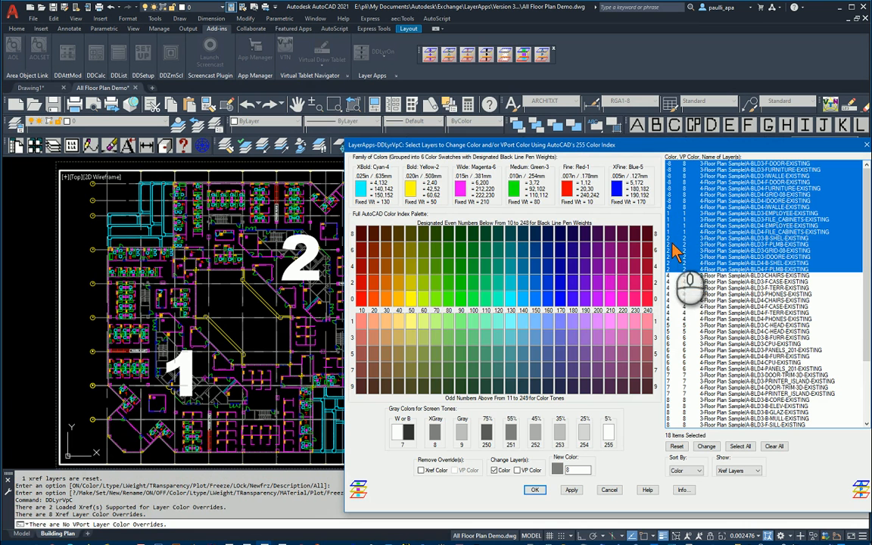
Remove the Xref Color overrides from the eight xref layers overridden with color 8 and apply the removal
left_click(670, 207)
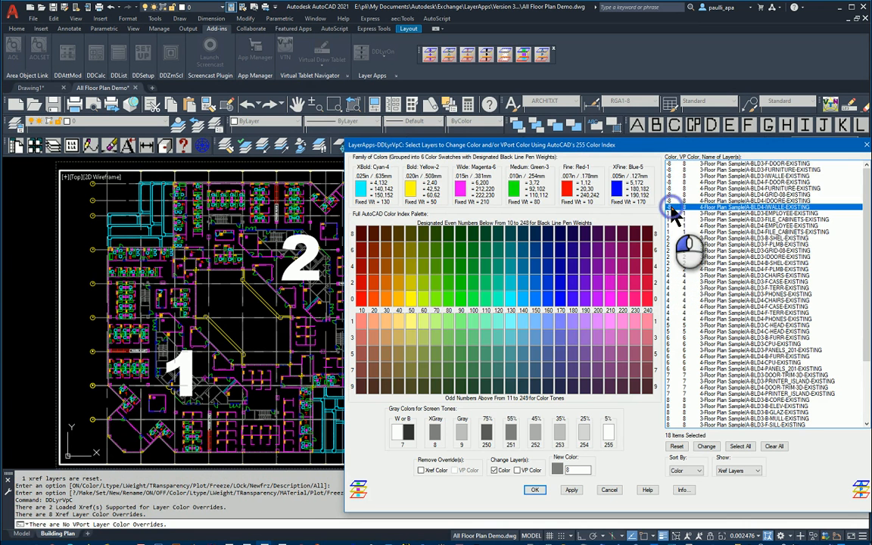
left_click_drag(671, 210, 682, 164)
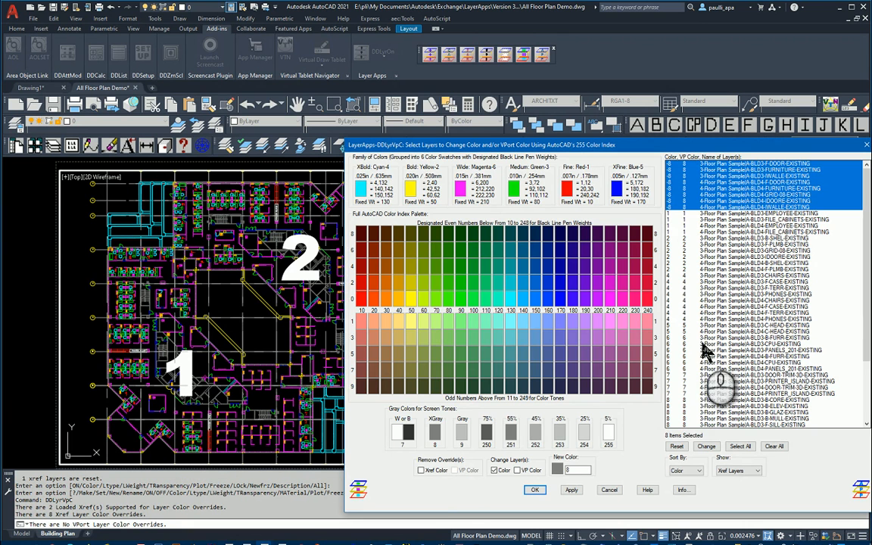
left_click(421, 470)
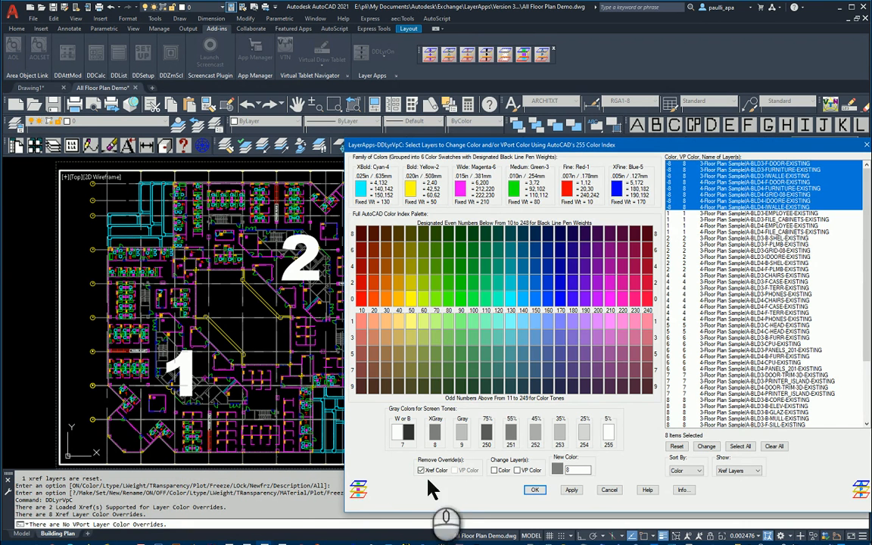
left_click(576, 492)
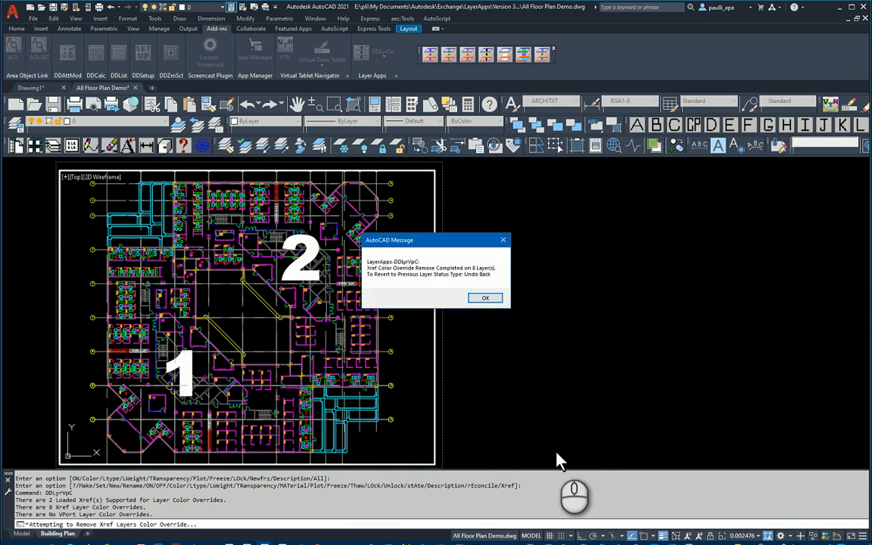
left_click(485, 299)
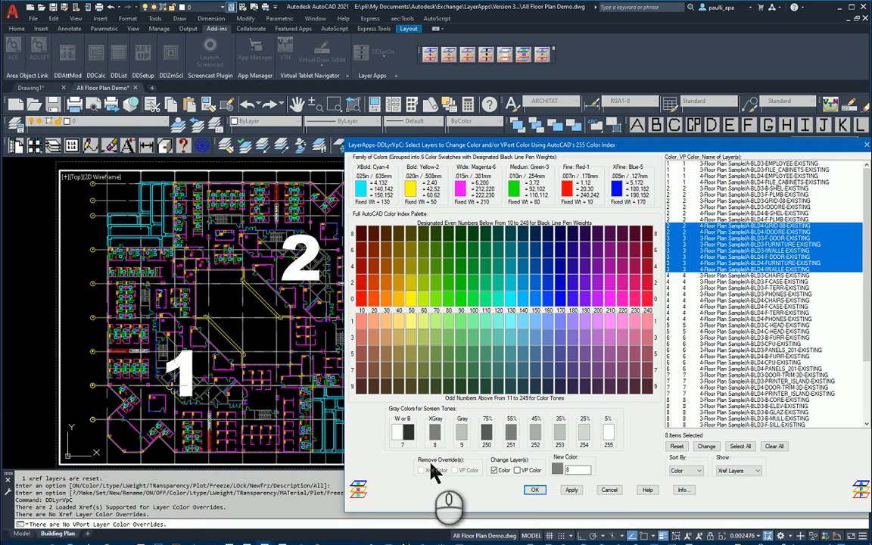
Switch the layer list to No Xref Layers and sort it by VP Color
left_click(754, 471)
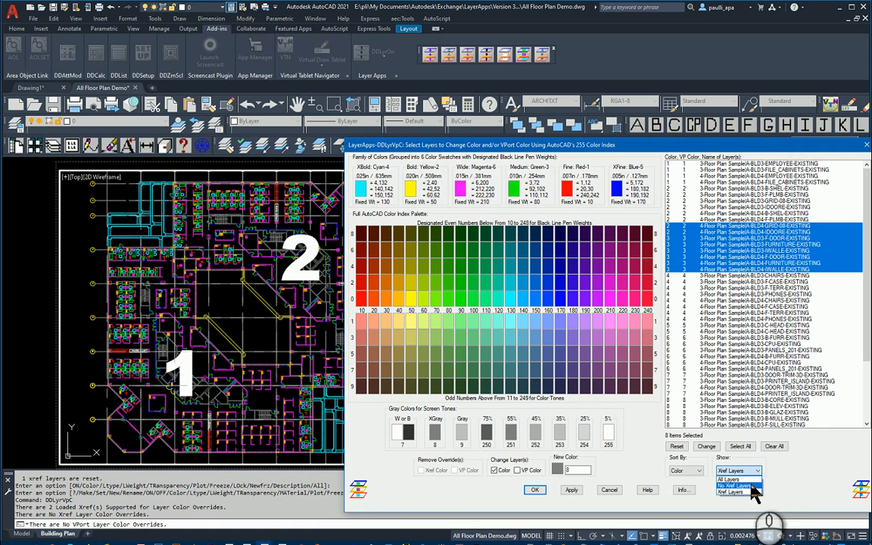
left_click(754, 486)
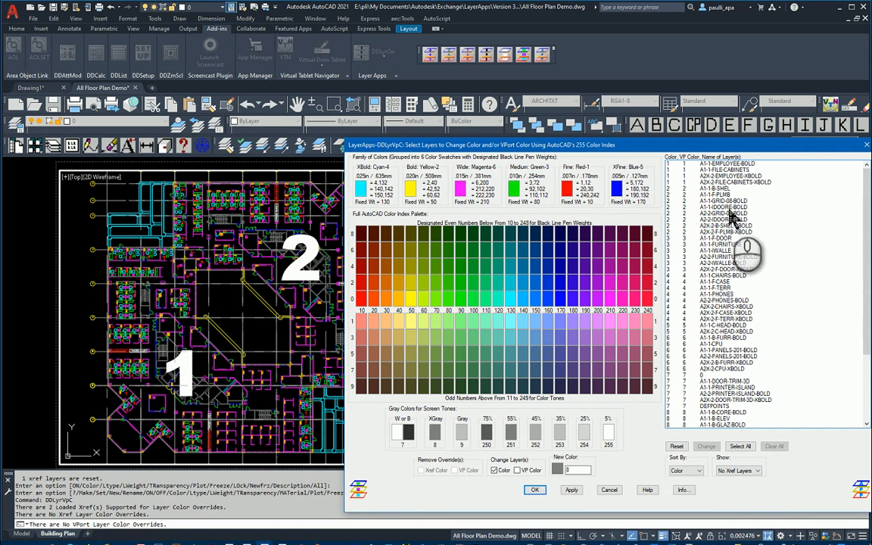
left_click(685, 471)
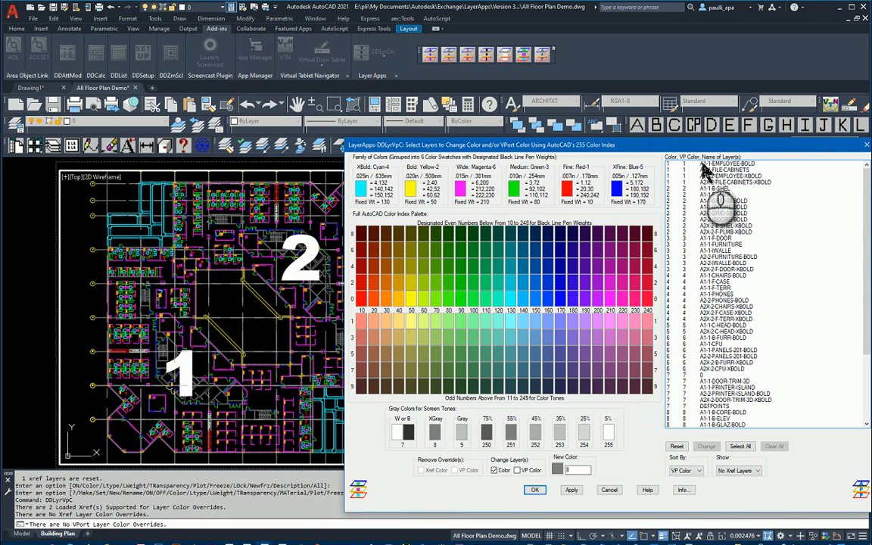
Change only the VP Color of the four EMPLOYEE and FILE-CABINETS layers to Magenta
left_click_drag(702, 166, 704, 187)
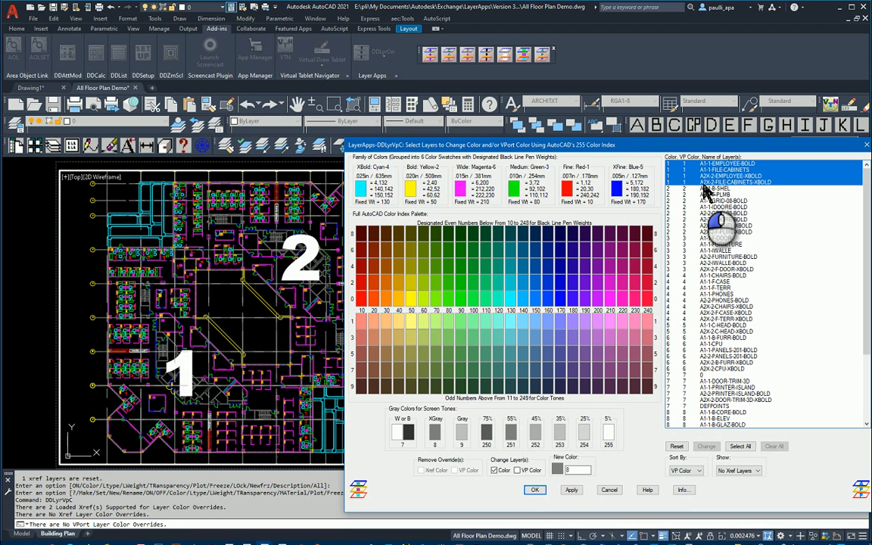
left_click_drag(704, 192, 704, 190)
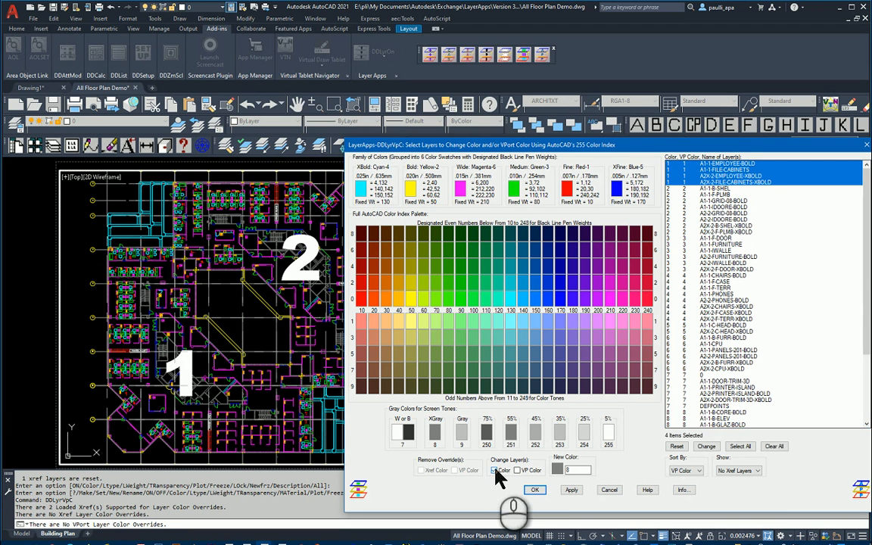
left_click(517, 471)
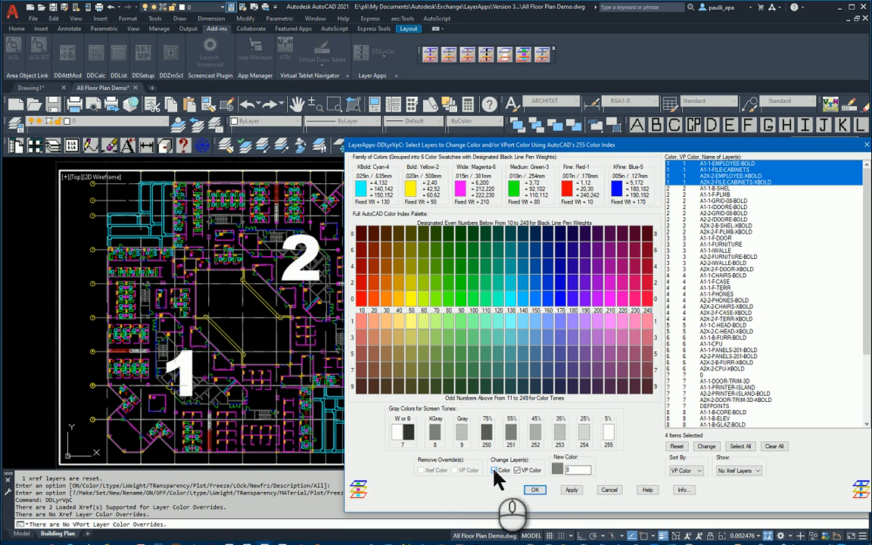
left_click(495, 470)
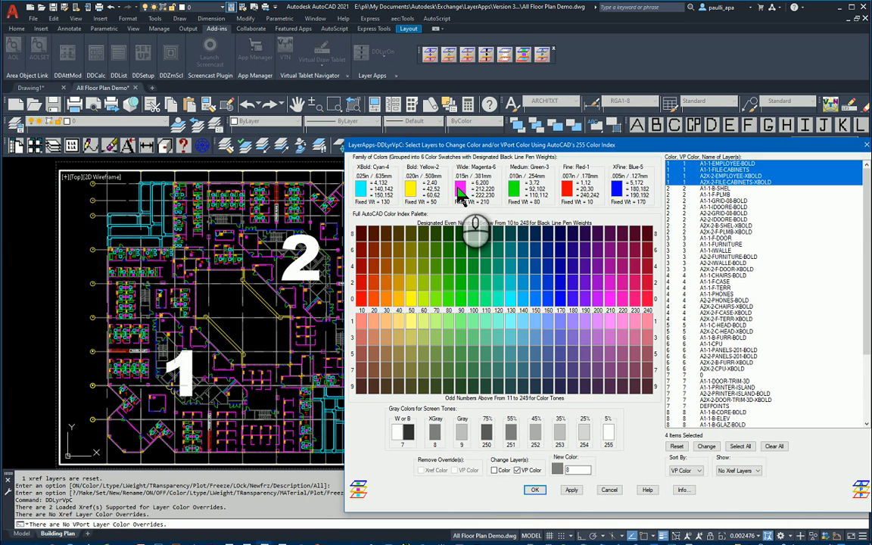
left_click(460, 190)
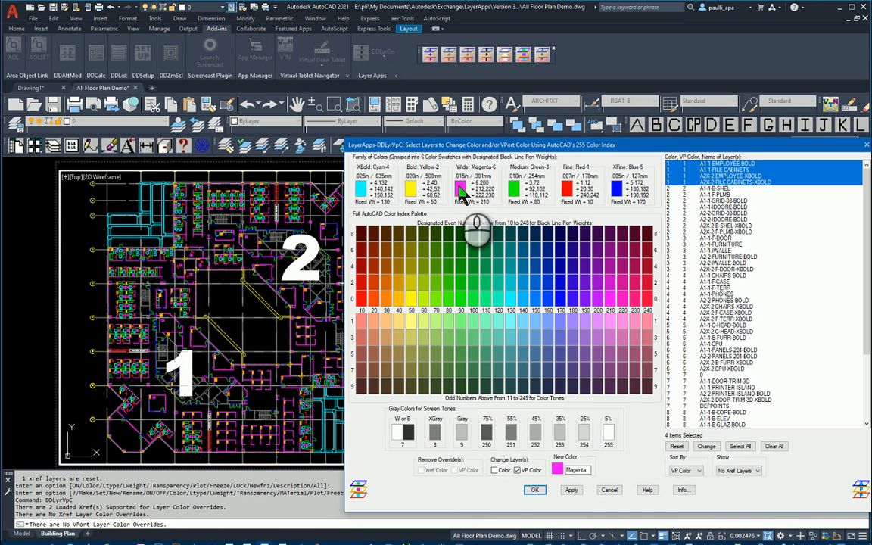
left_click(707, 447)
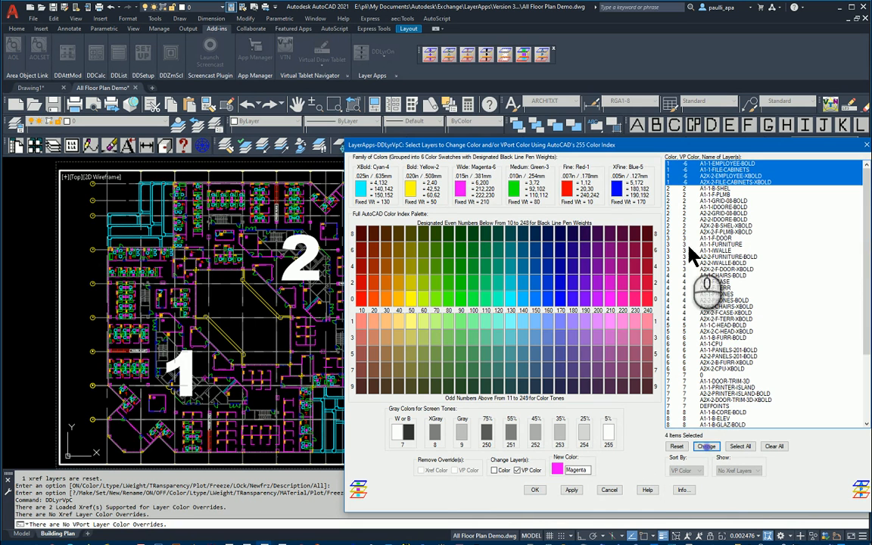
Change the VP Color of the eight color 2 layers to Green and apply the viewport color changes
left_click_drag(678, 188, 674, 242)
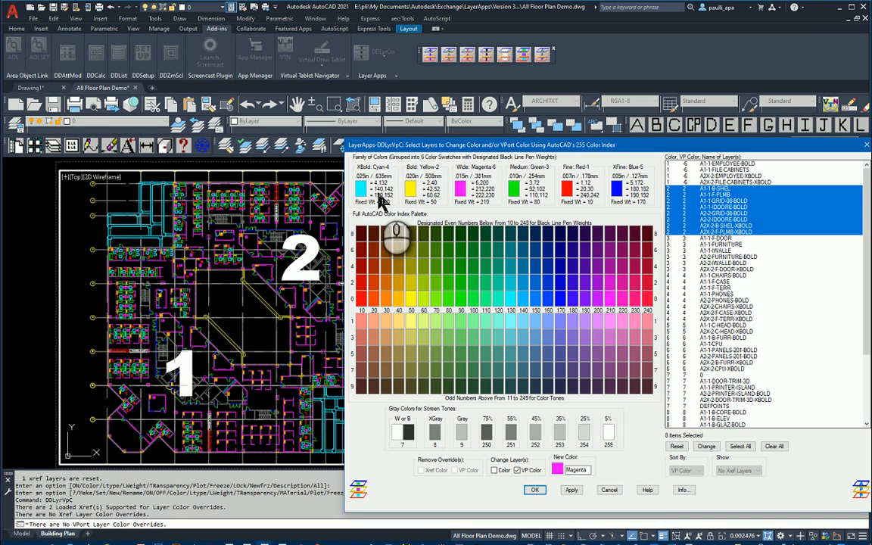
left_click(516, 189)
left_click(706, 447)
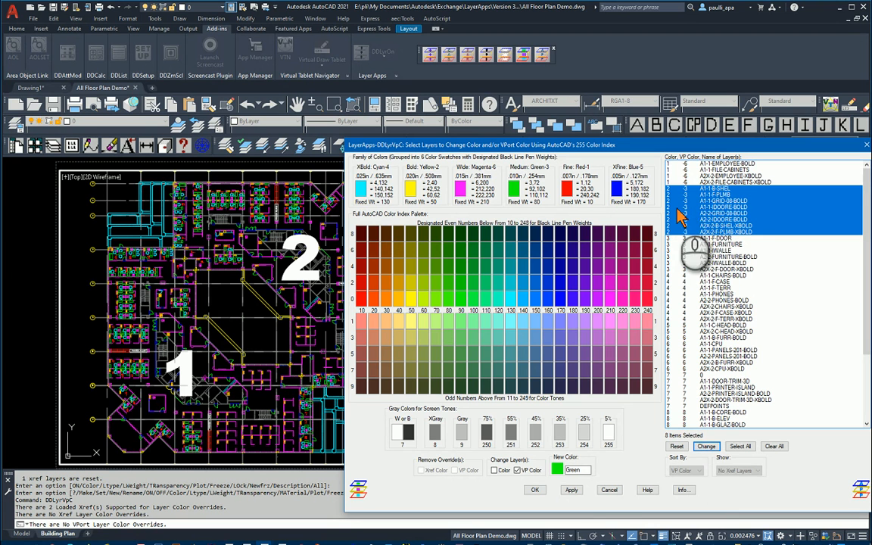
left_click(572, 489)
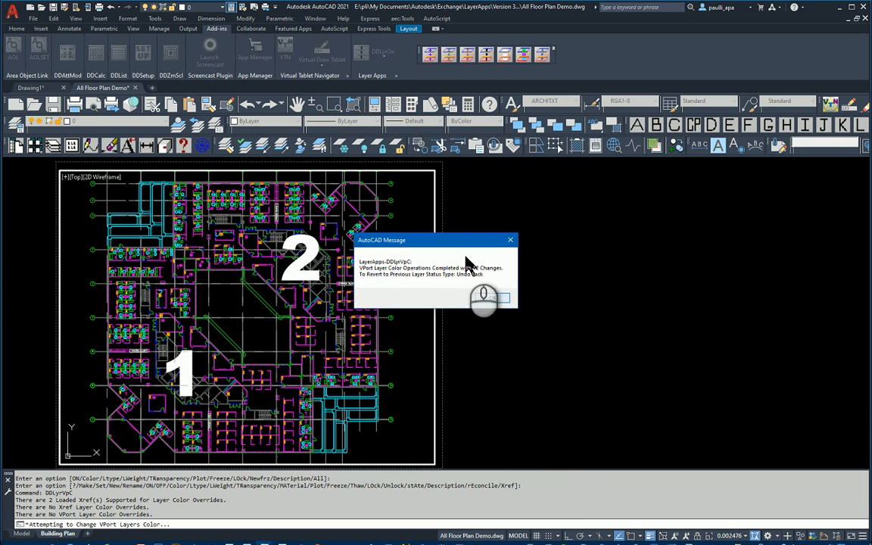
left_click(489, 298)
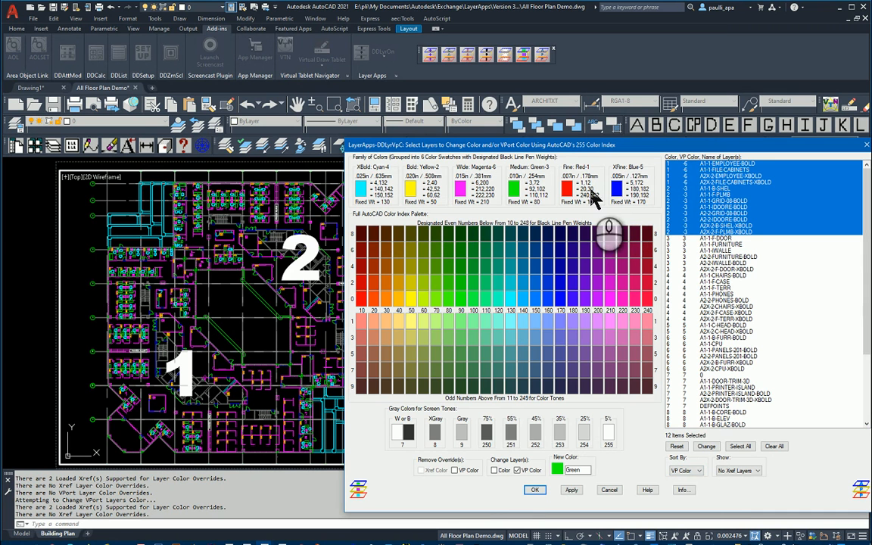
Open the Layer Apps information, toggle the Include CTB Files option, and accept the dialog
left_click(683, 491)
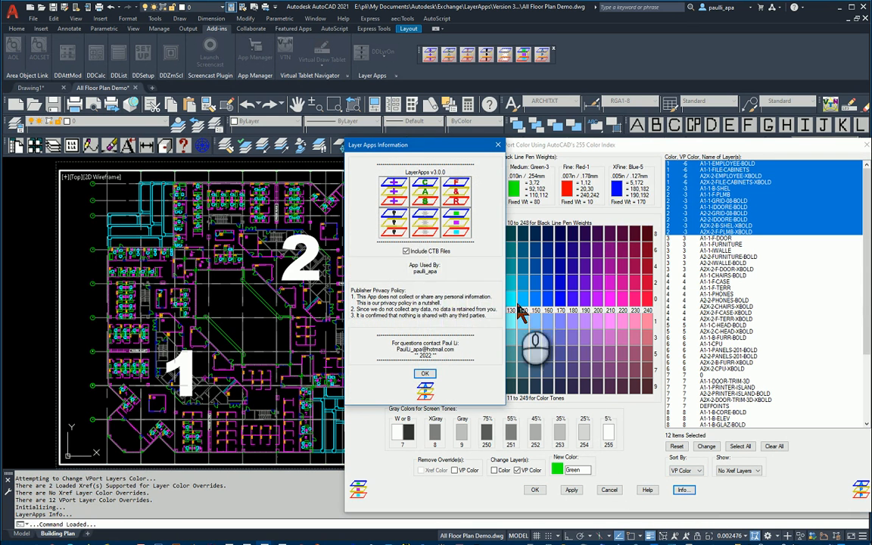
left_click(406, 252)
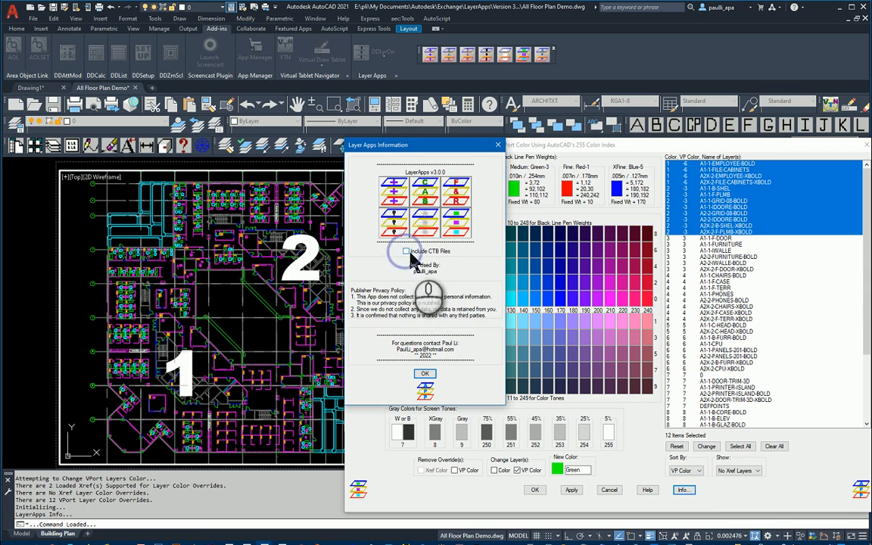
left_click(425, 373)
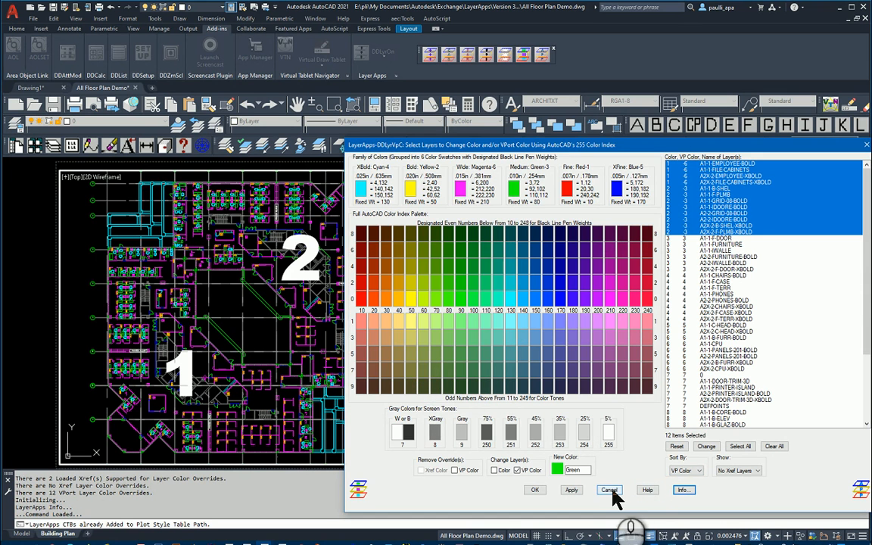
Turn off Include CTB Files in the Layer Apps information, accept it, and close the layer color dialog
left_click(683, 490)
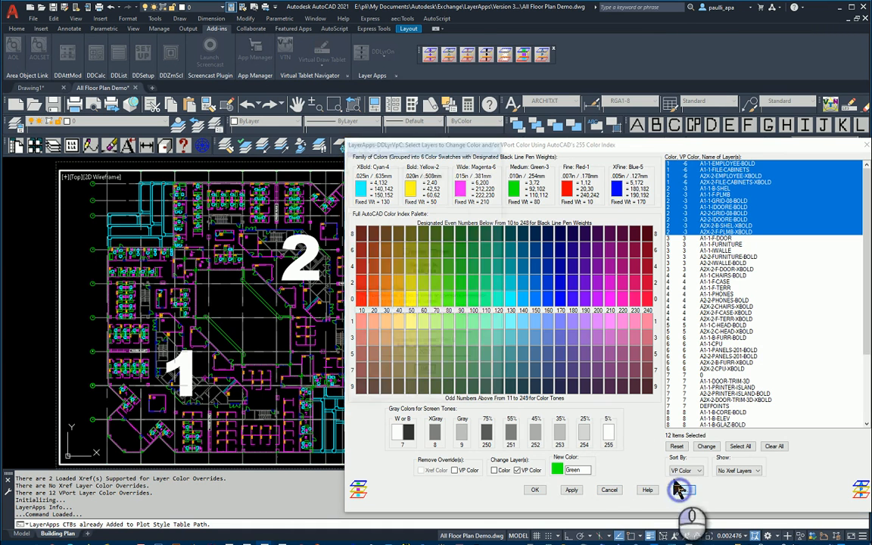
left_click(407, 252)
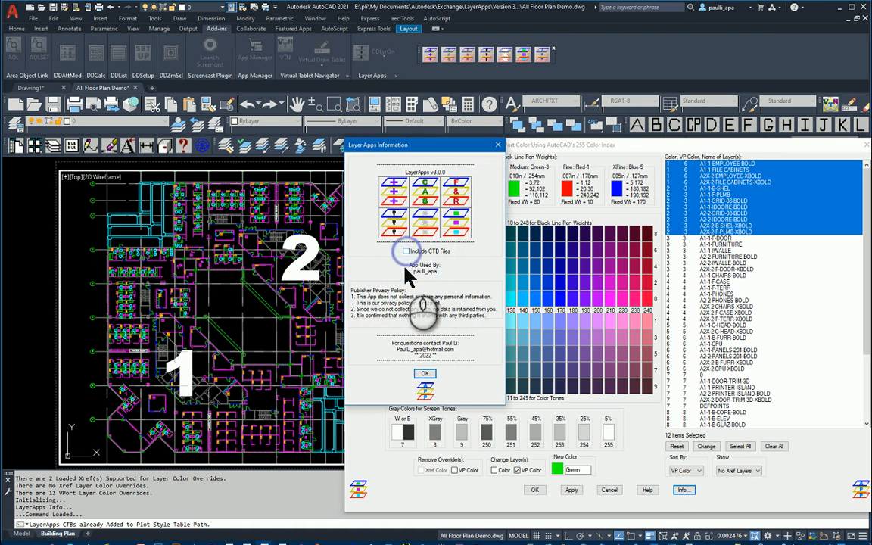
left_click(425, 375)
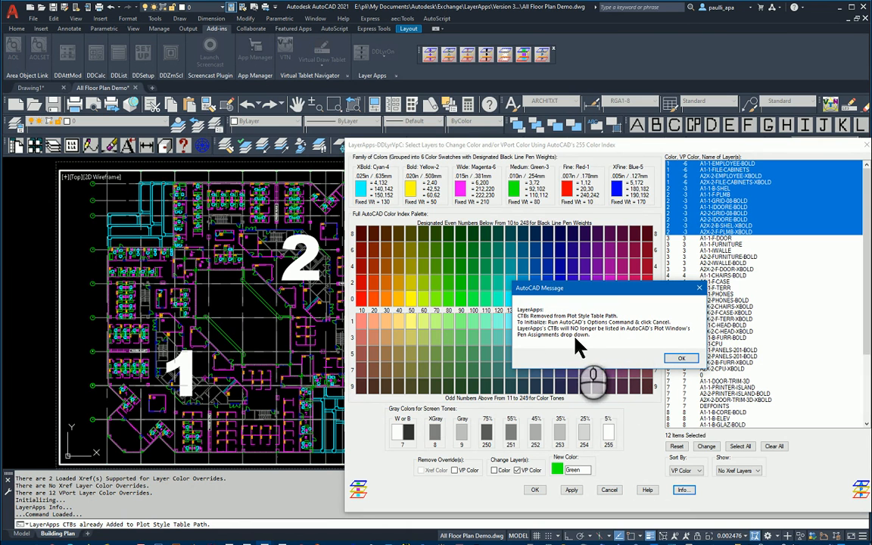
left_click(681, 358)
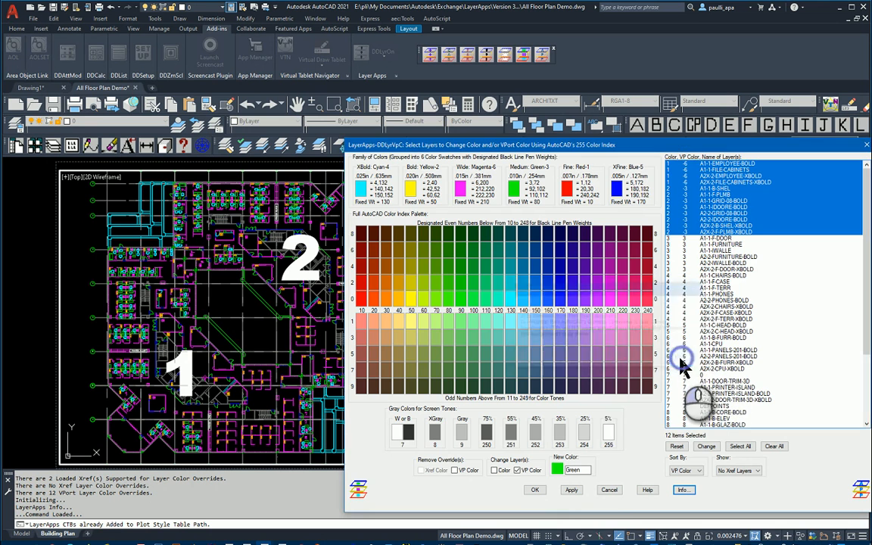
left_click(609, 489)
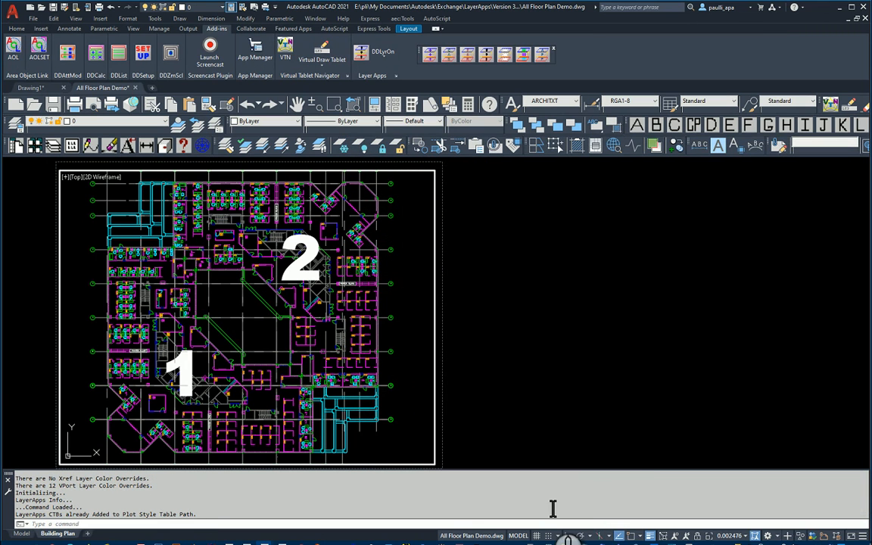
Initialize the CTB removal by opening and cancelling Options, and check the Plot dialog's plot style table list
right_click(552, 505)
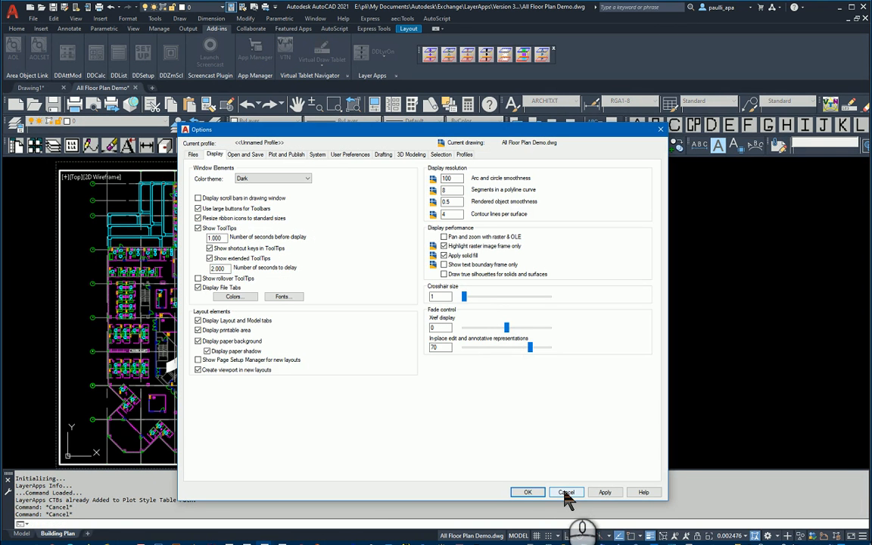
left_click(566, 493)
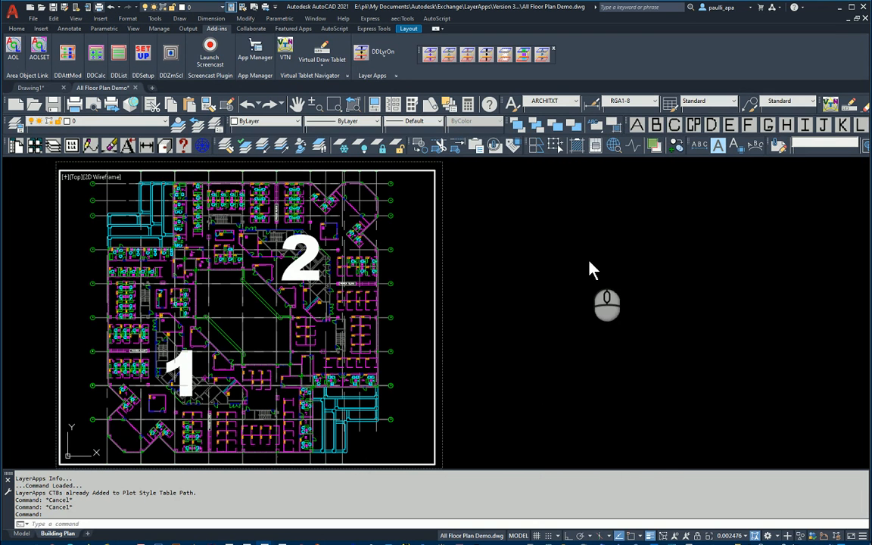
left_click(546, 176)
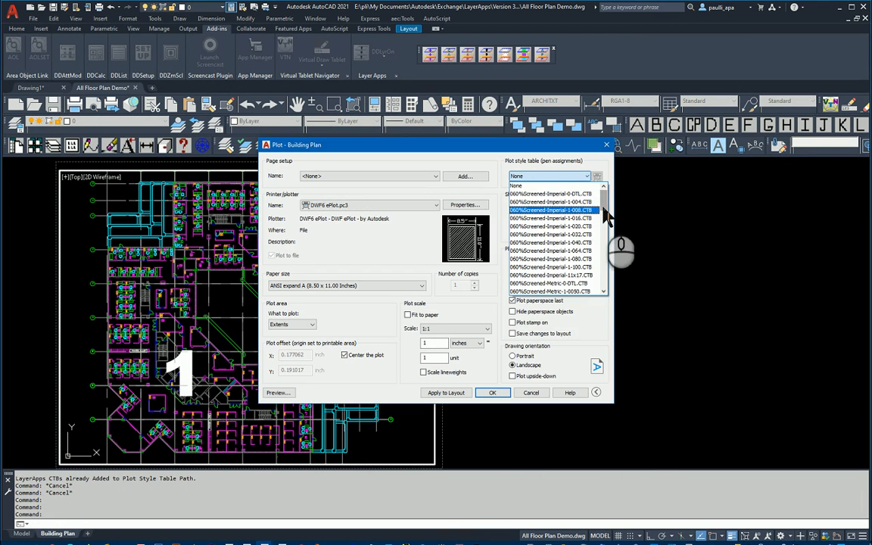
left_click_drag(603, 210, 607, 292)
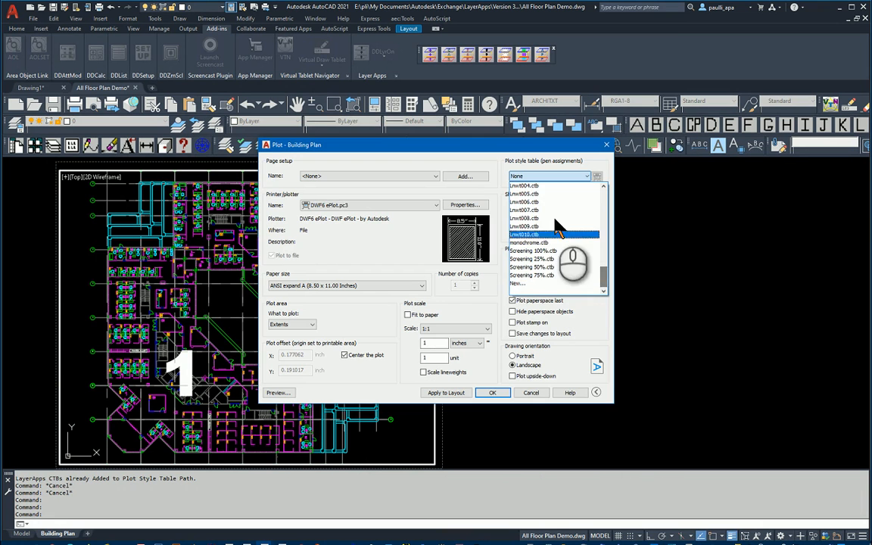
left_click(532, 389)
left_click(534, 393)
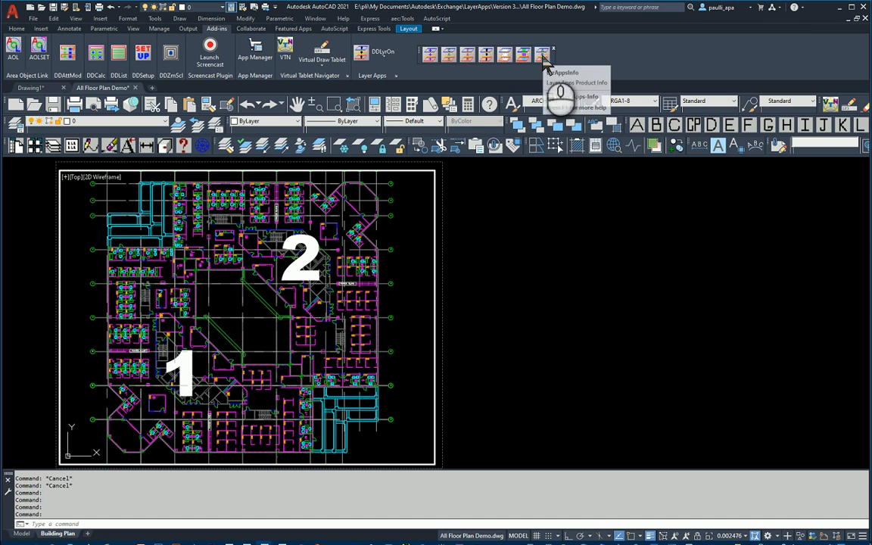
Turn on Include CTB Files in the Layer Apps information and accept the change
left_click(542, 57)
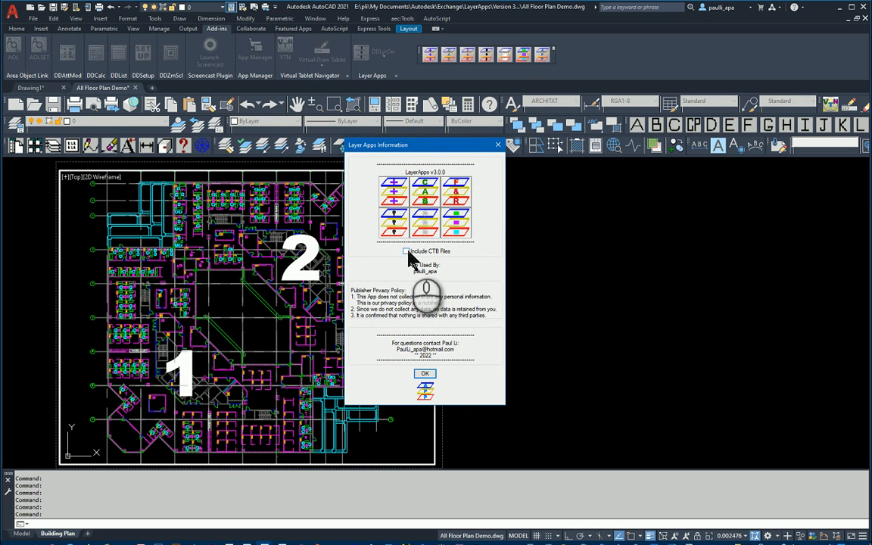
left_click(407, 252)
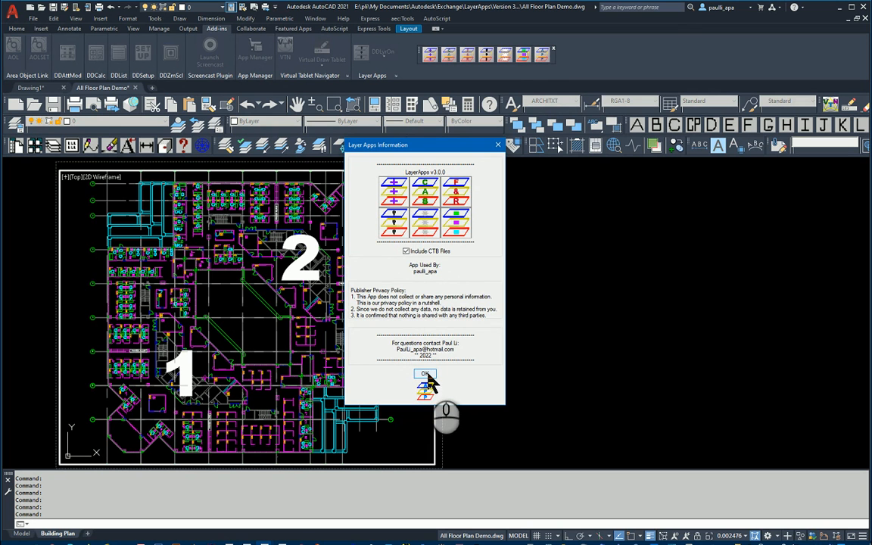
left_click(426, 375)
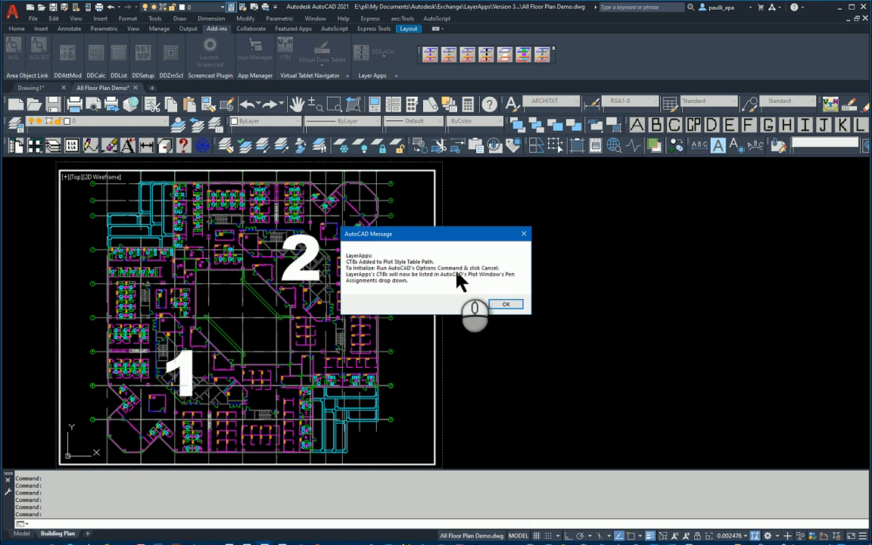
left_click(503, 305)
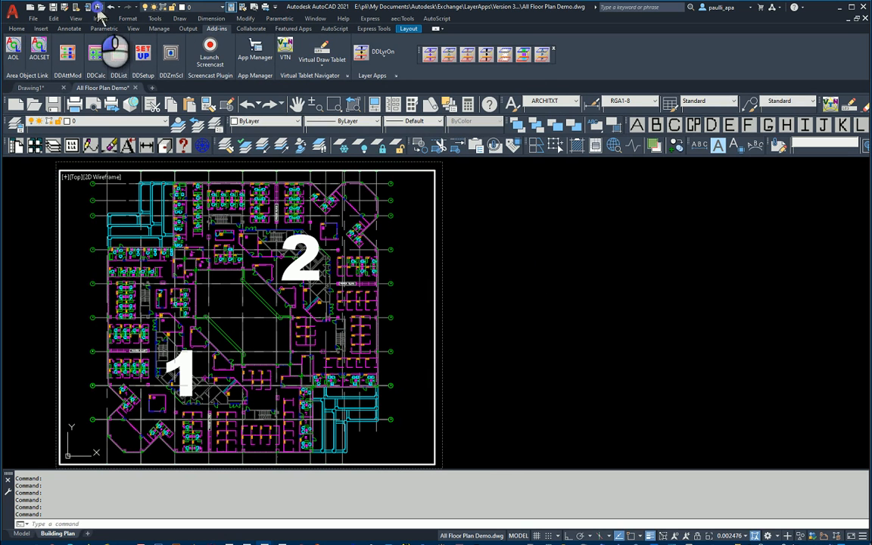
Check the available plot style tables for the Building Plan layout before initializing, and cancel the plot
key("ctrl+p")
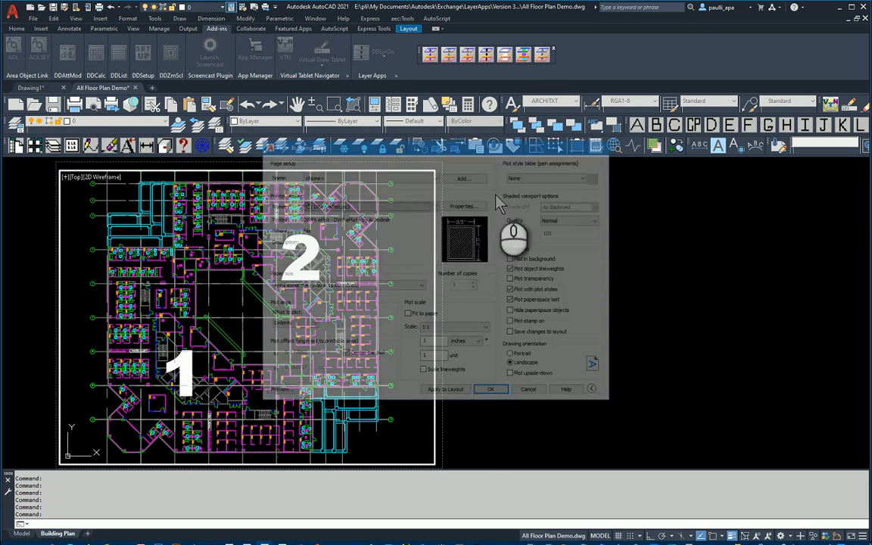
left_click(545, 177)
left_click_drag(603, 198, 615, 265)
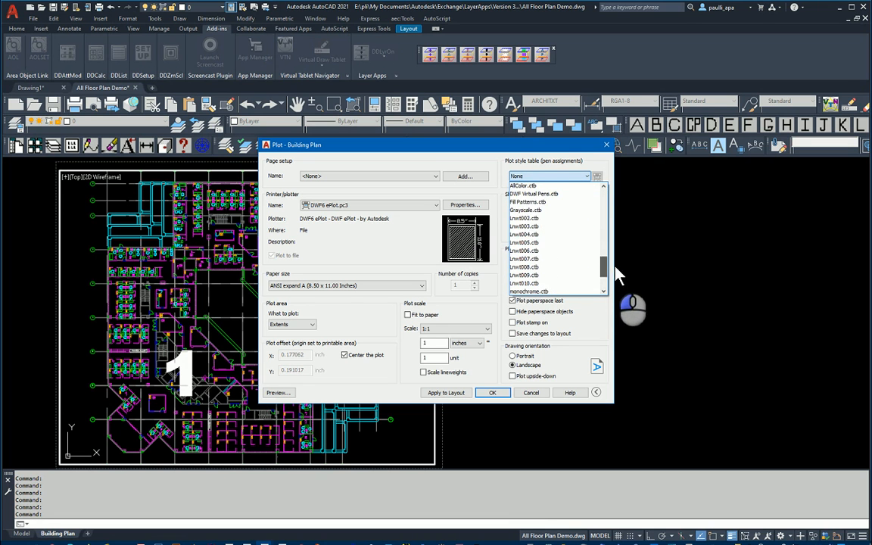
left_click(532, 392)
left_click(532, 392)
Initialize the added CTB files by opening the Options dialog and cancelling it
right_click(533, 484)
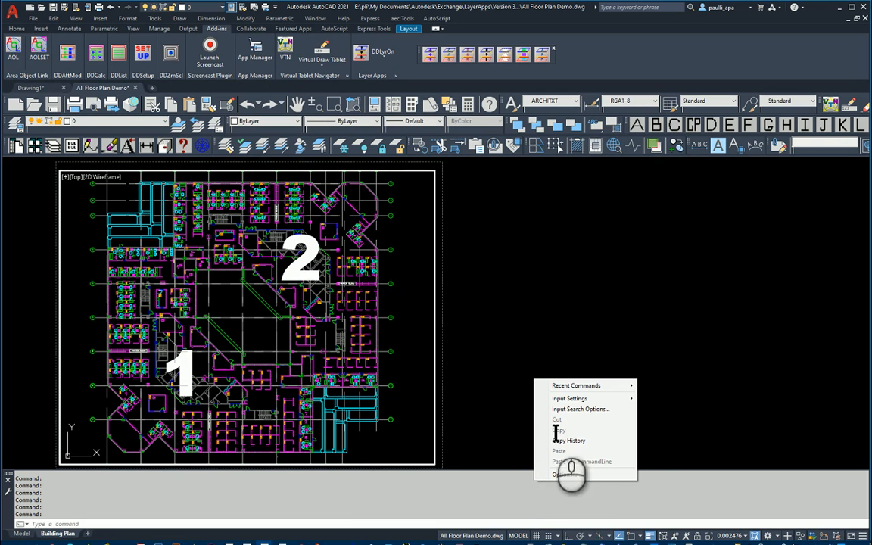
left_click(566, 475)
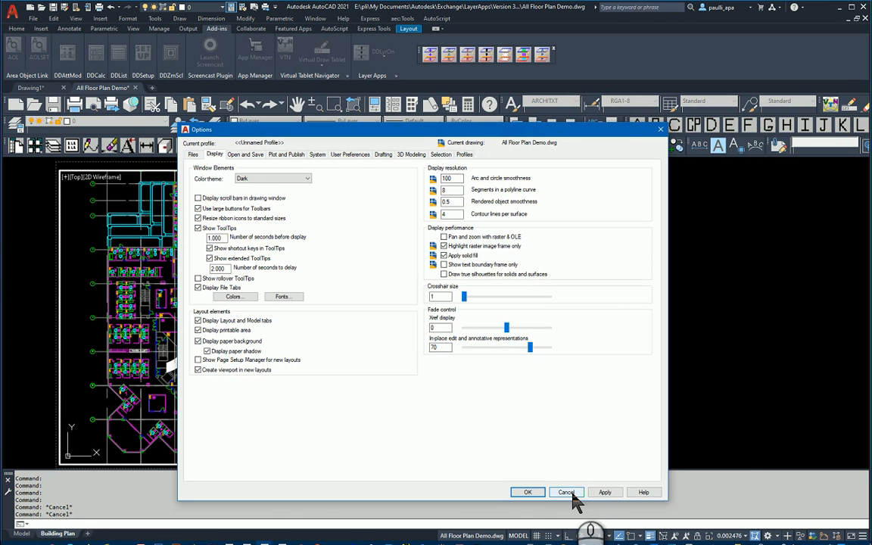
left_click(568, 494)
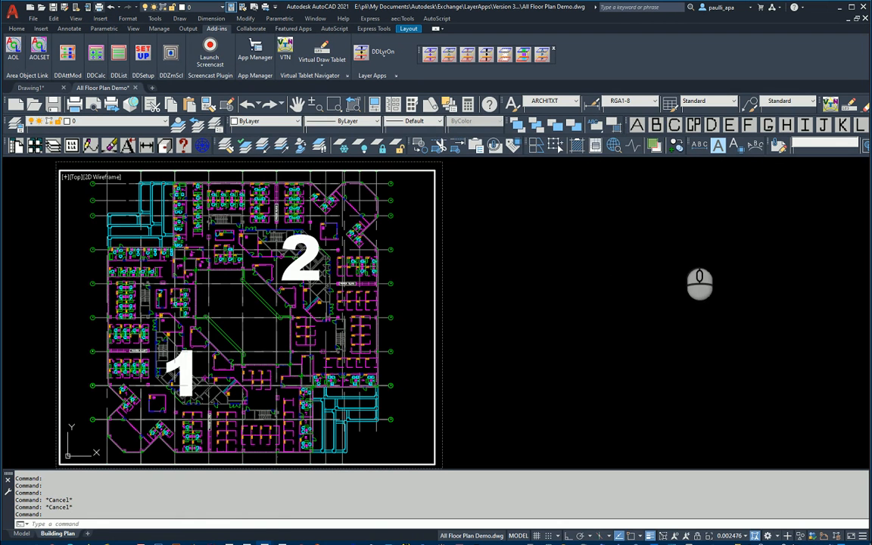
Look through the LyrApps screened imperial and metric CTB files in the Building Plan plot settings, and cancel the plot
key("ctrl+p")
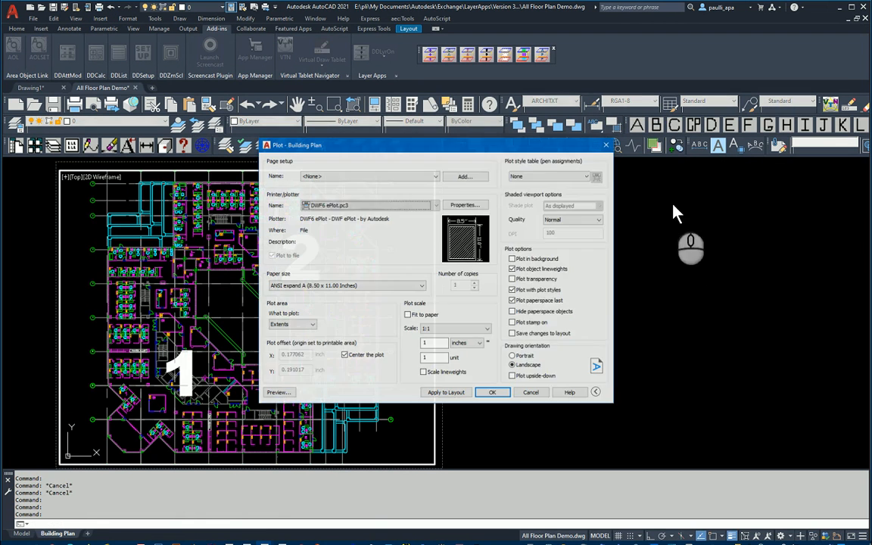
left_click(588, 177)
left_click_drag(626, 203, 625, 250)
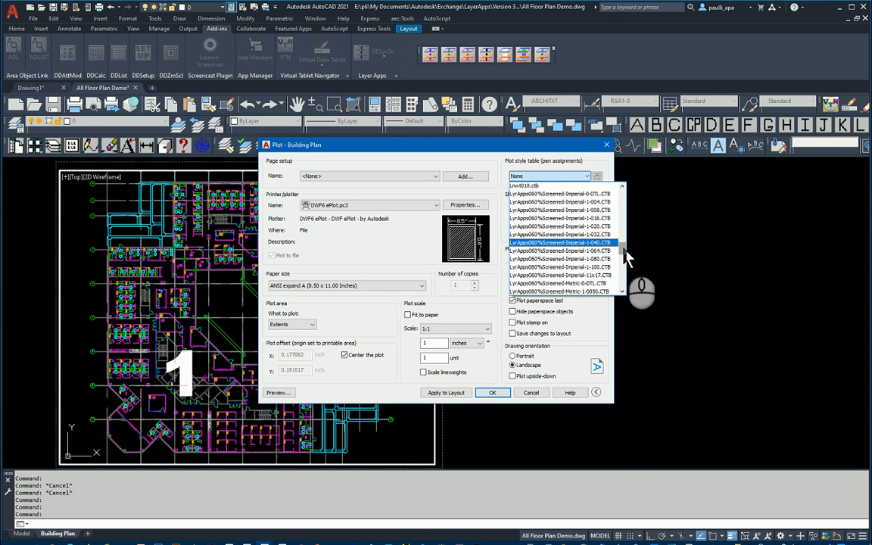
left_click_drag(626, 258, 625, 265)
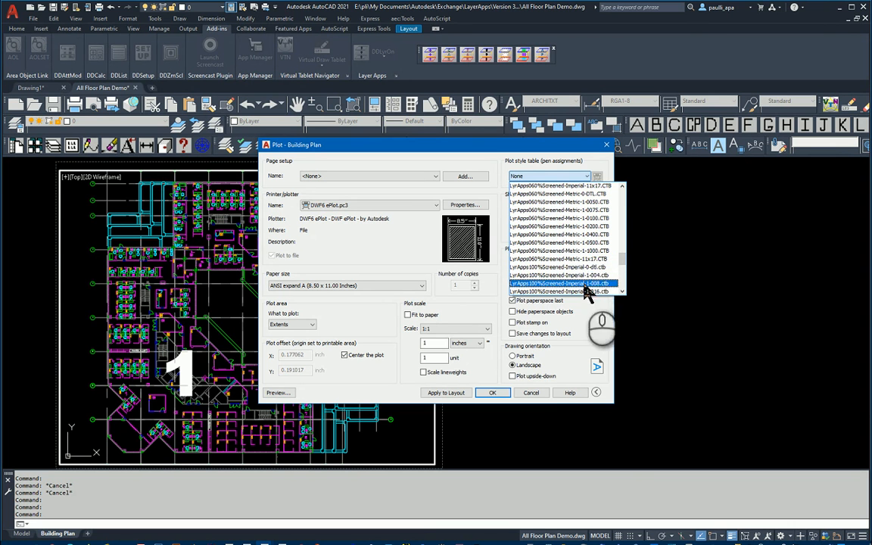
left_click(534, 393)
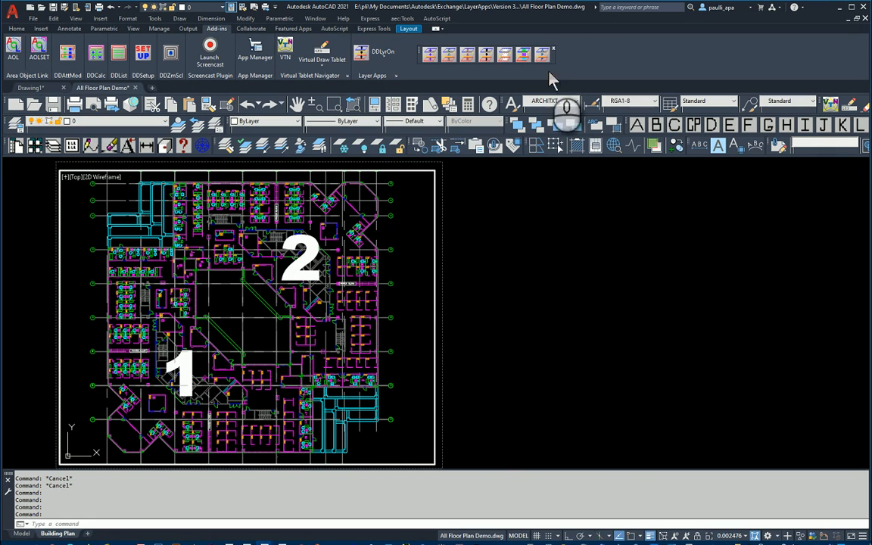
Open the Layer Apps information
left_click(544, 57)
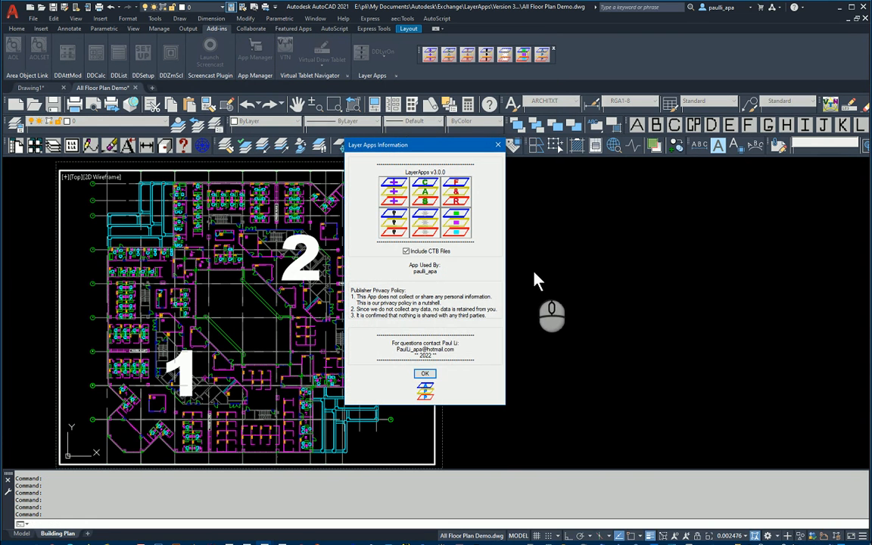